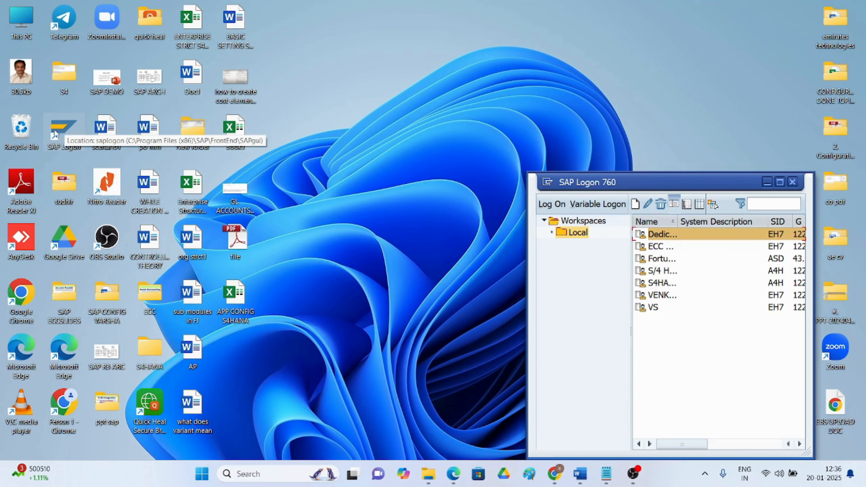
Log on to the S/4HANA connection in client 400 with the saved user name and password
left_click(661, 271)
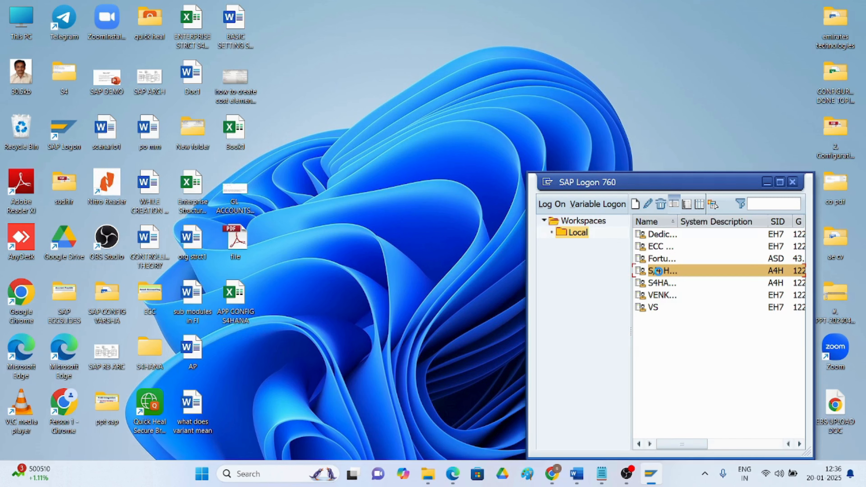
double_click(660, 271)
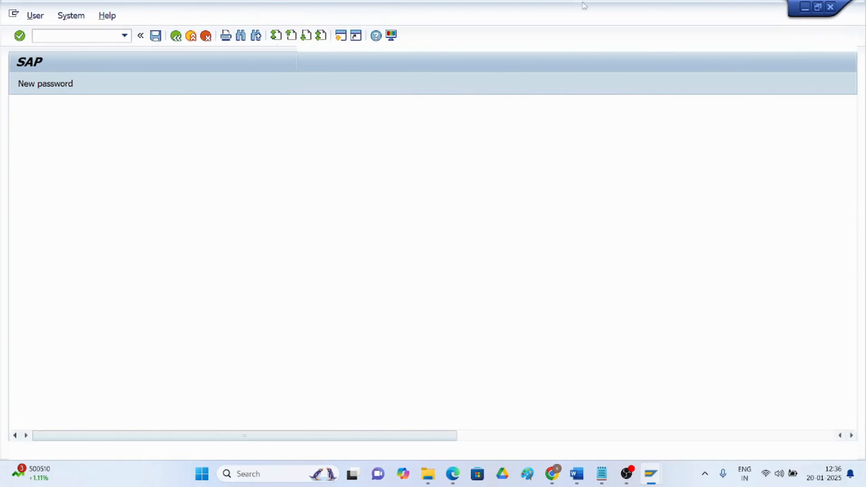
type("sudheer")
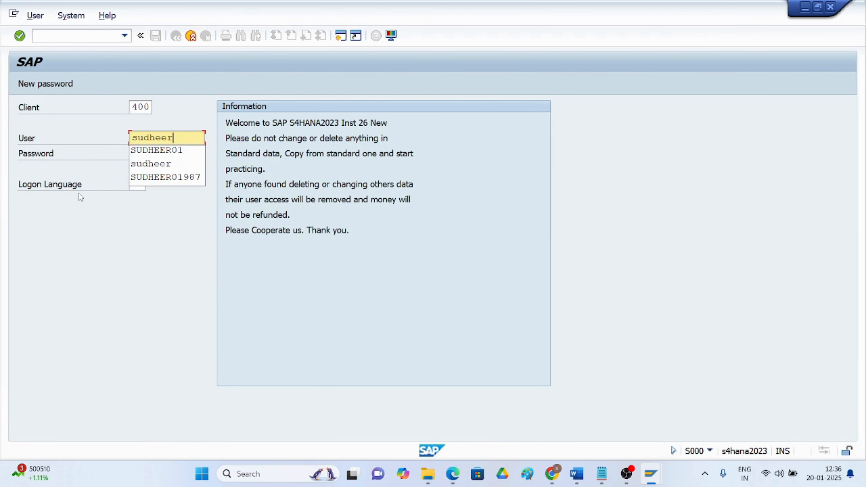
left_click(149, 164)
left_click(144, 154)
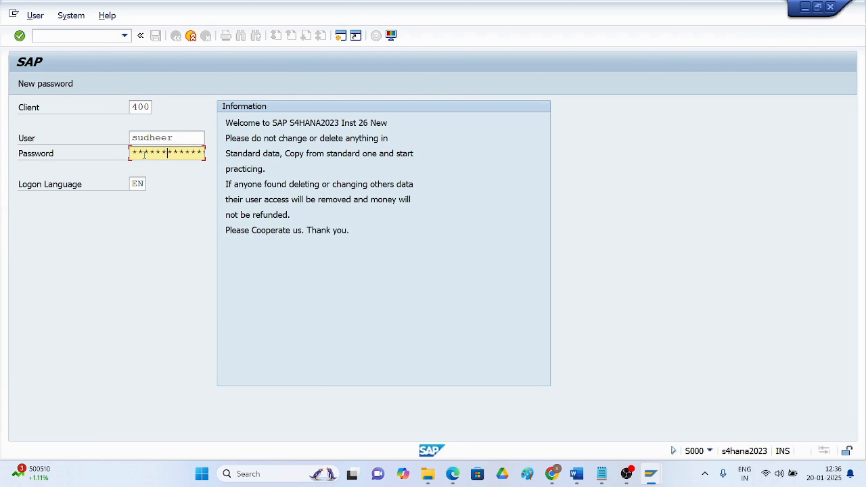
key("Return")
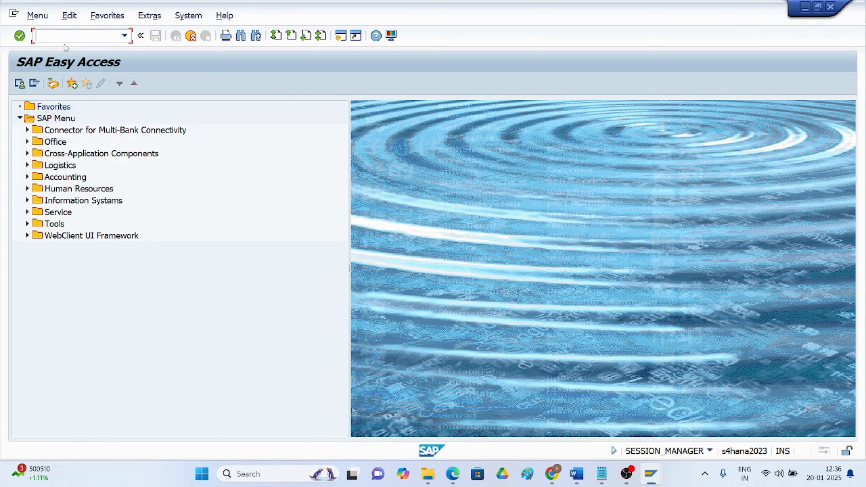
Try /nxk01, dismiss its Create Business Partner prompt, then open transaction BP via /nbp
type("/nxk01")
key("Return")
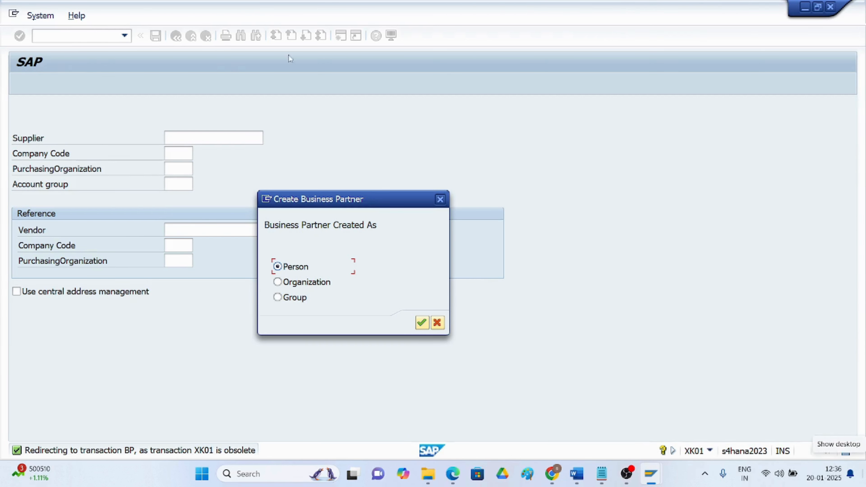
left_click(441, 200)
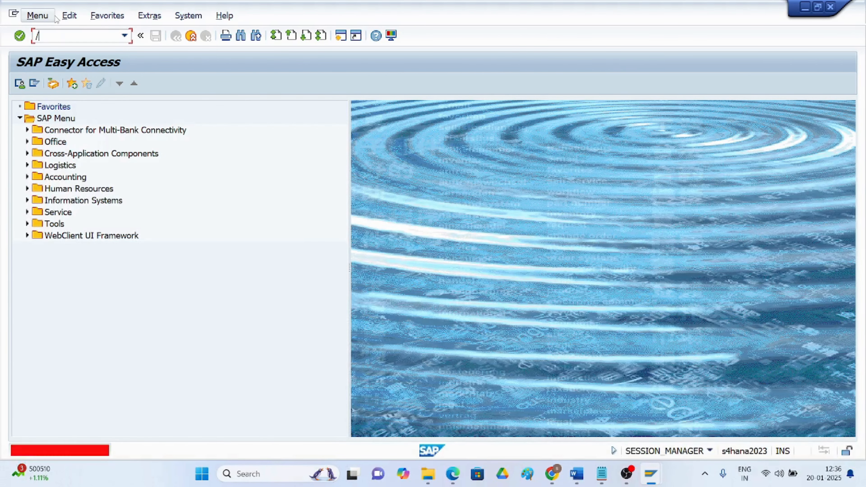
type("/nbp")
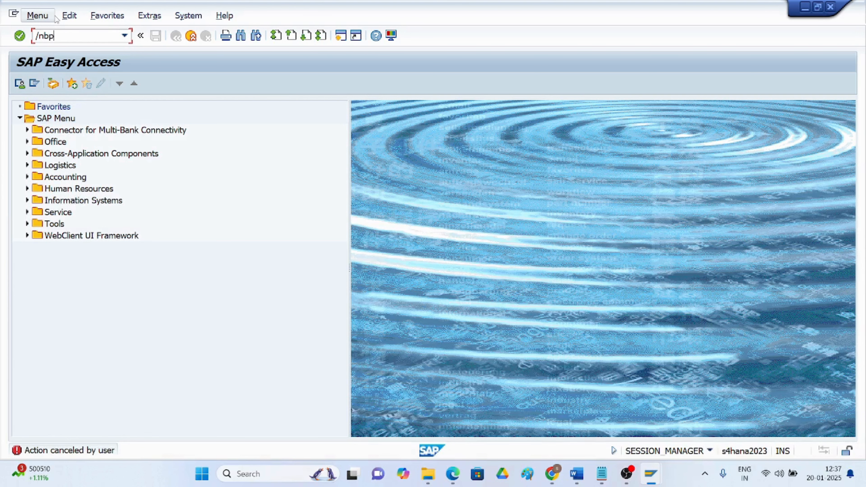
key("Return")
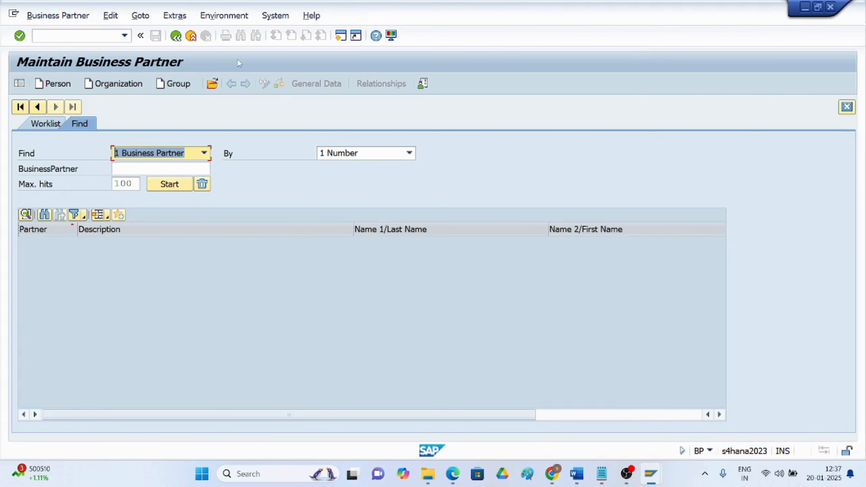
Start a new Organization business partner from the Maintain Business Partner toolbar
left_click(109, 84)
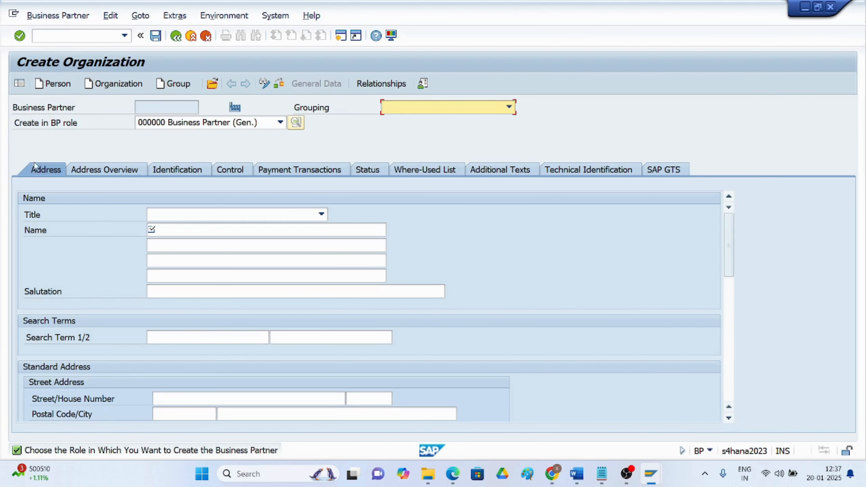
Open the Create in BP role list and scroll down to XYIN00 FI Vendor
left_click(281, 123)
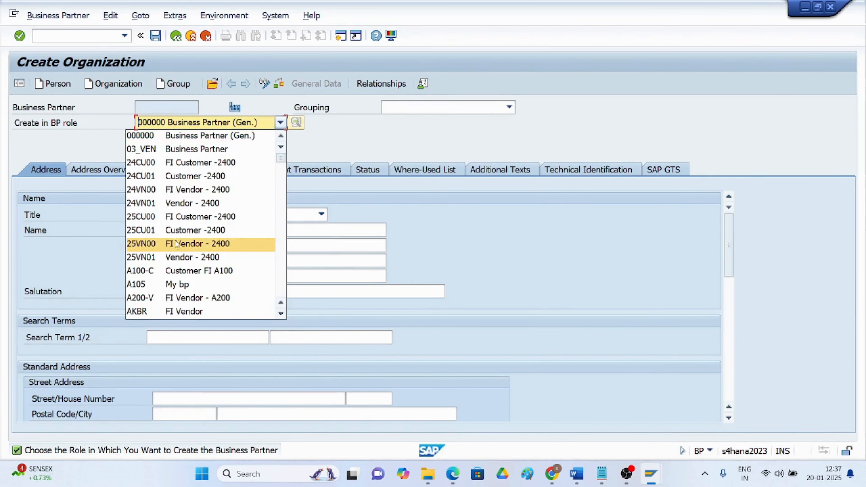
scroll(168, 270, "down", 4)
scroll(168, 269, "down", 3)
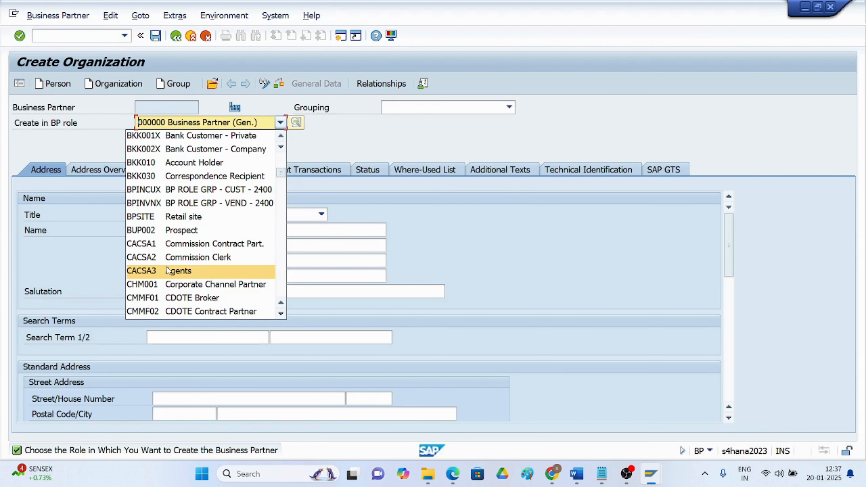
scroll(168, 270, "down", 5)
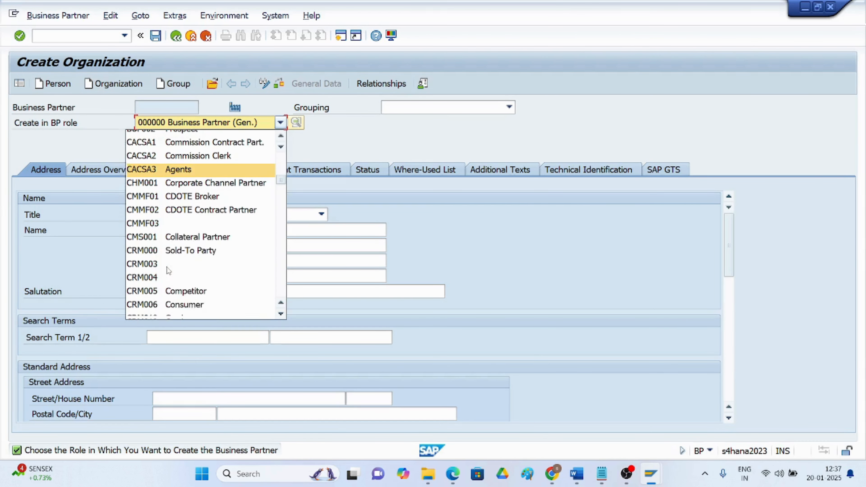
scroll(168, 271, "down", 3)
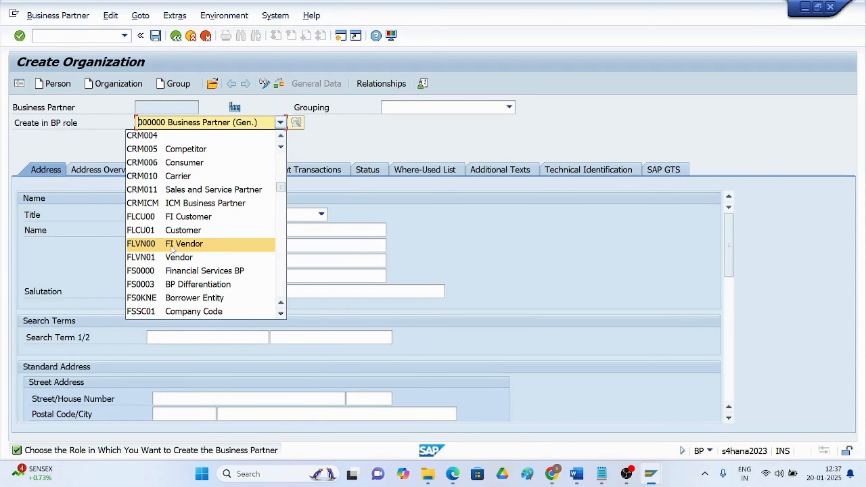
scroll(173, 250, "down", 3)
scroll(172, 251, "down", 3)
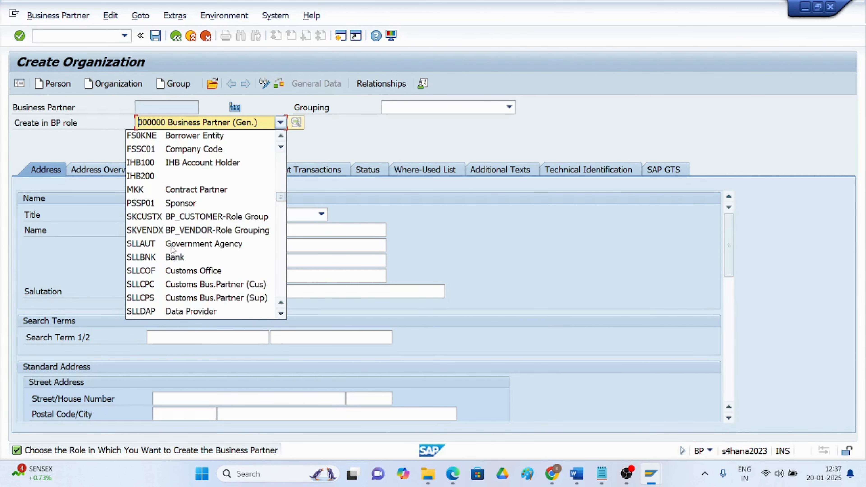
scroll(172, 251, "down", 5)
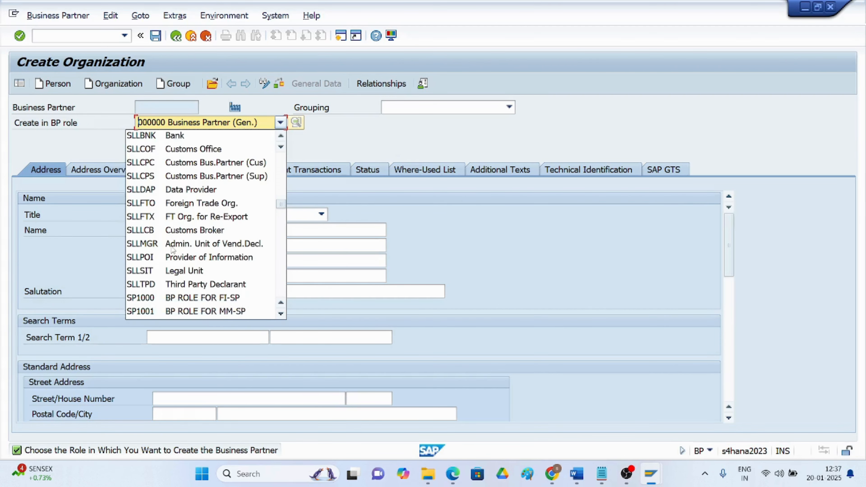
scroll(172, 251, "down", 5)
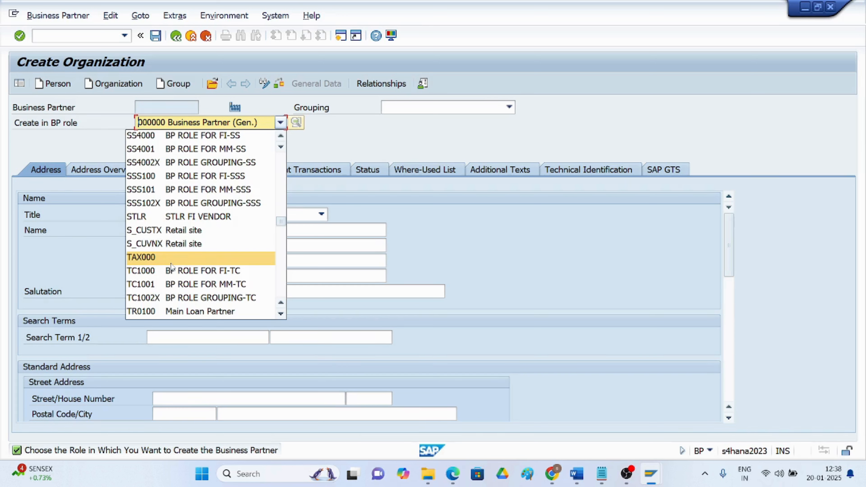
scroll(171, 267, "down", 4)
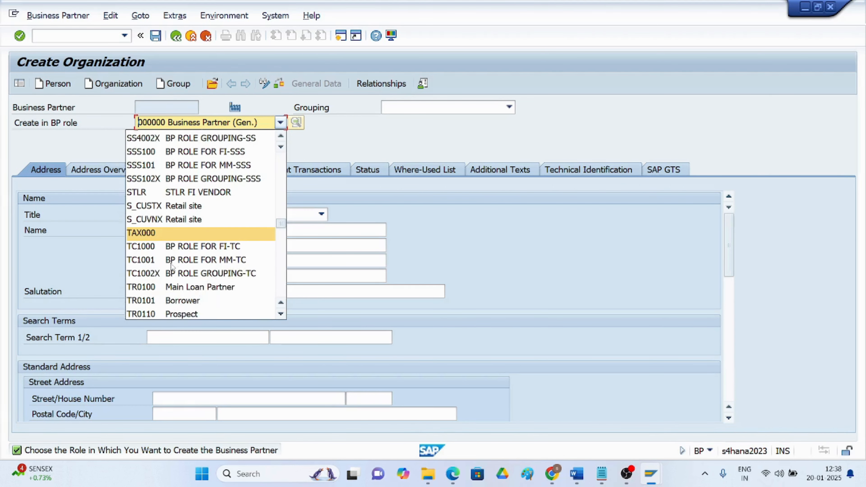
scroll(171, 267, "down", 6)
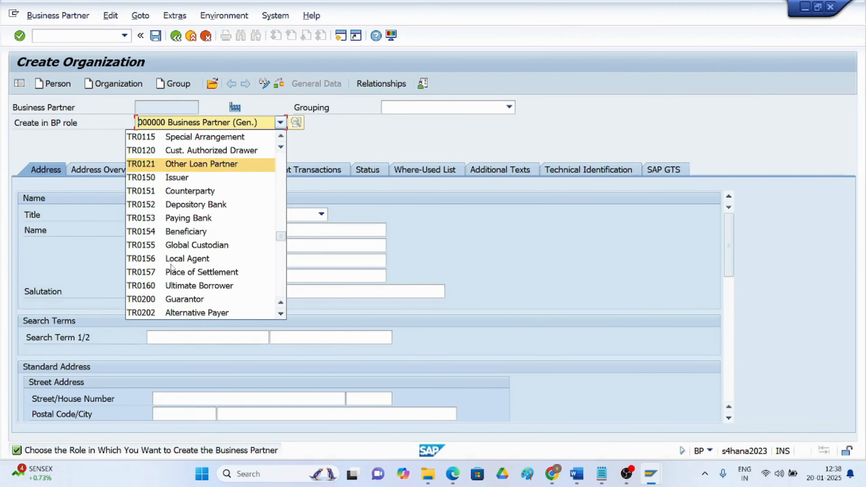
scroll(172, 267, "down", 10)
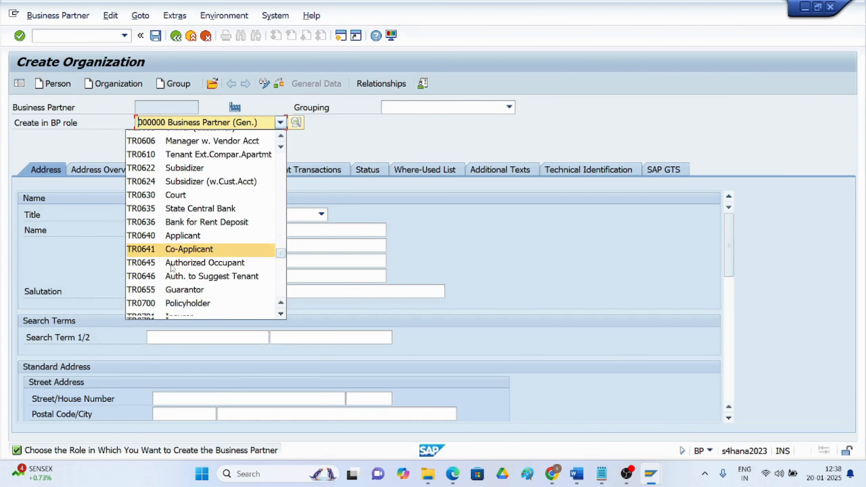
scroll(170, 290, "down", 7)
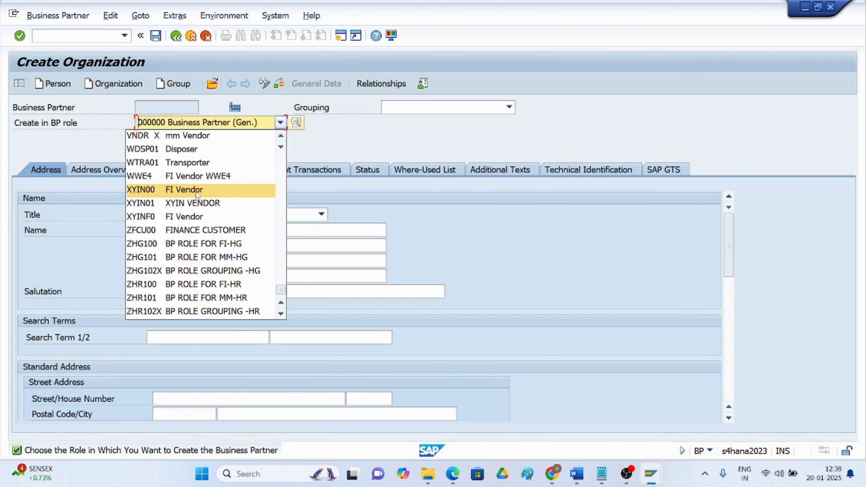
Create the organization in role XYIN00 FI Vendor with grouping XYIN (XYIN PVT LTD)
left_click(196, 192)
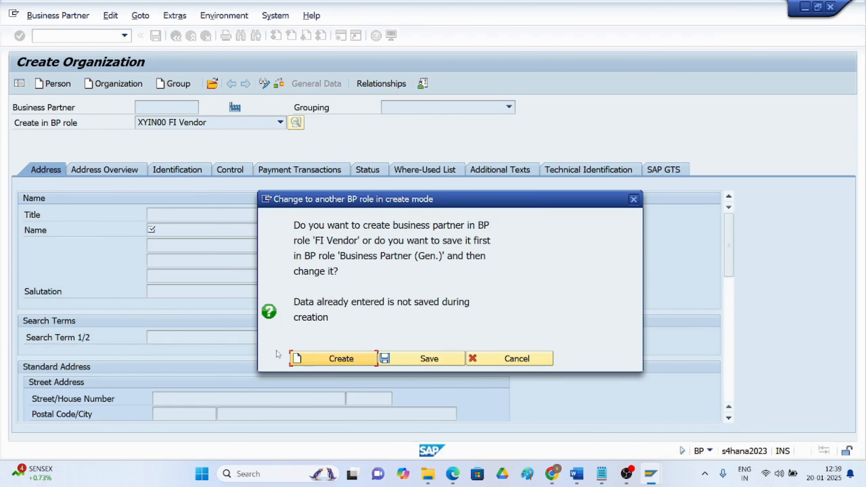
left_click(335, 359)
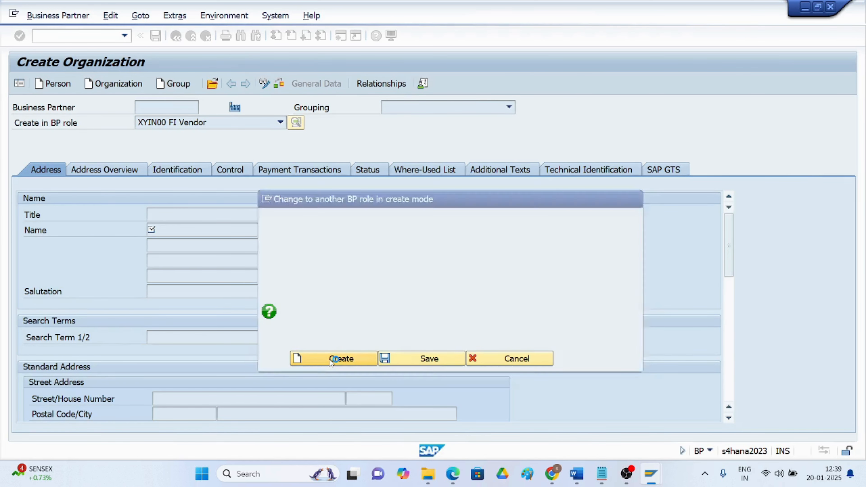
left_click(509, 107)
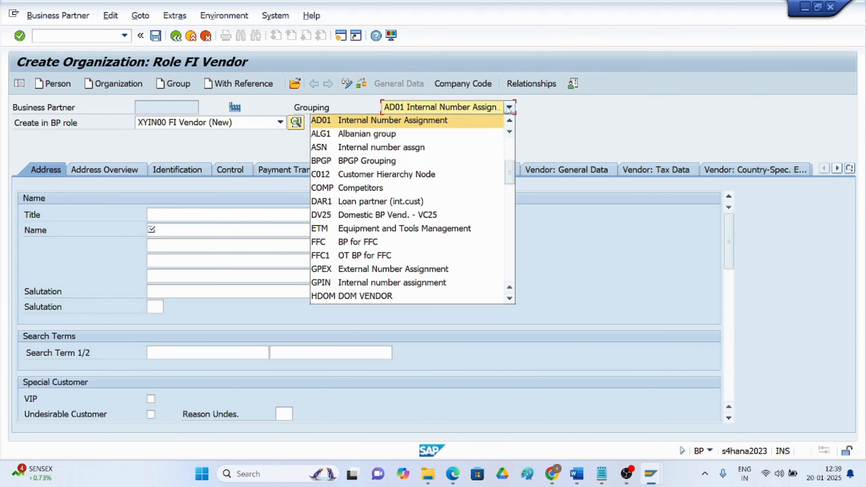
scroll(462, 223, "down", 2)
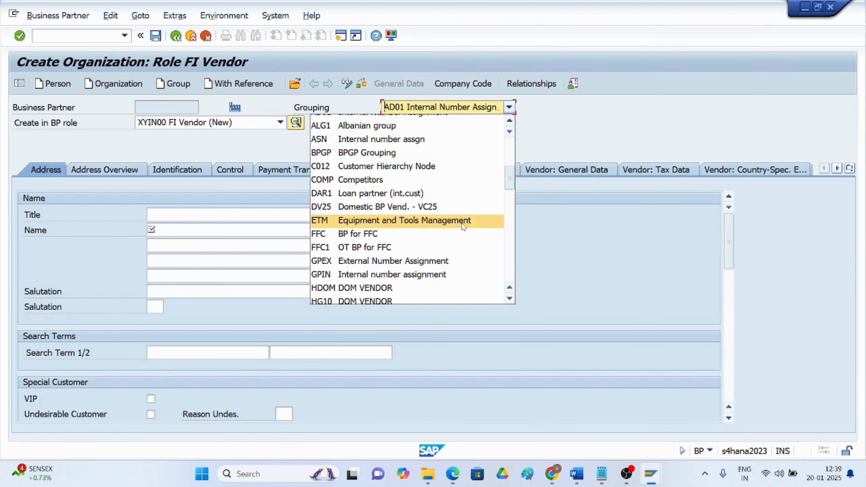
scroll(459, 226, "down", 6)
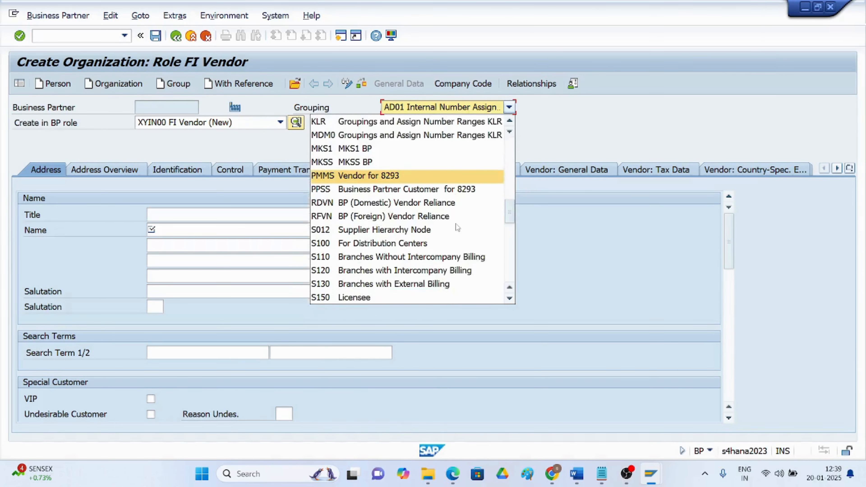
scroll(457, 227, "down", 6)
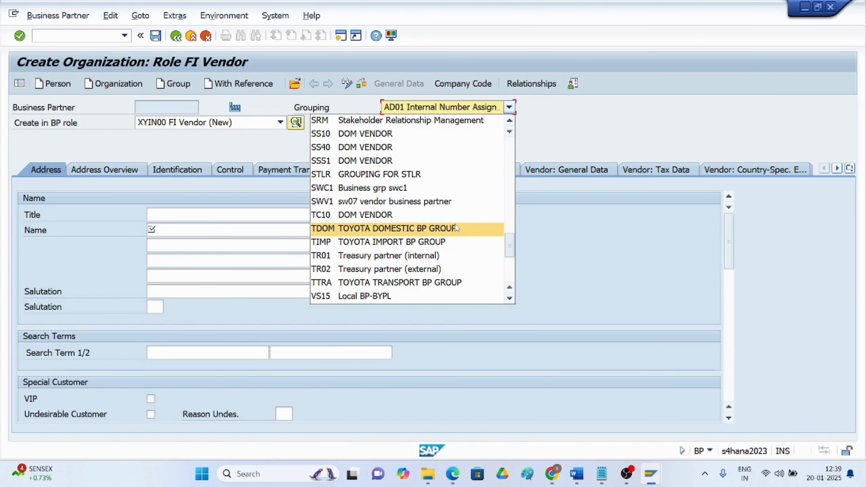
scroll(456, 228, "down", 3)
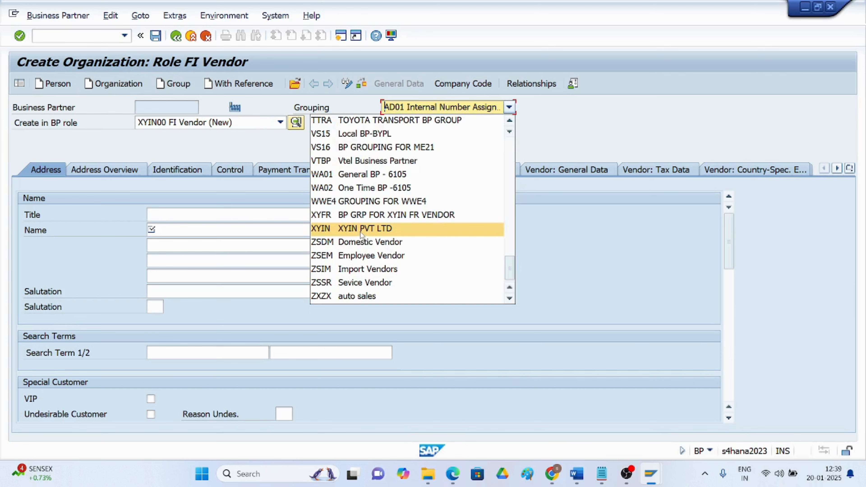
left_click(360, 231)
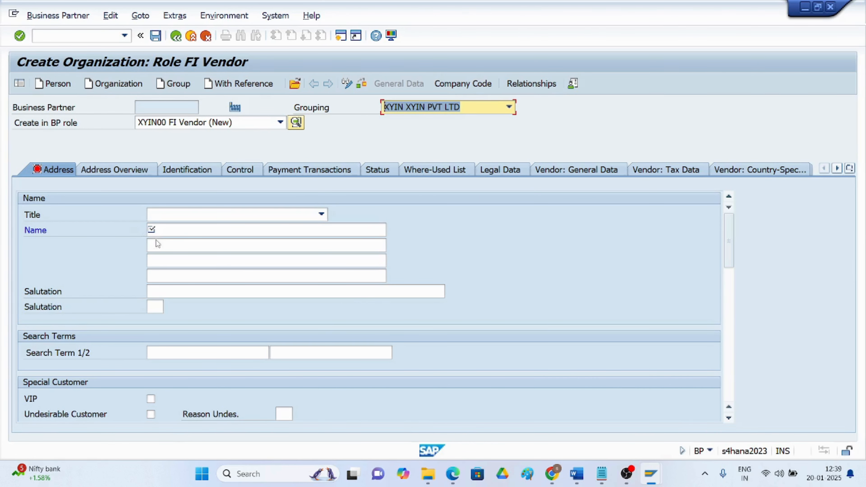
Enter 'mk consultants' as the organization name, replacing a mistaken first entry
left_click(160, 231)
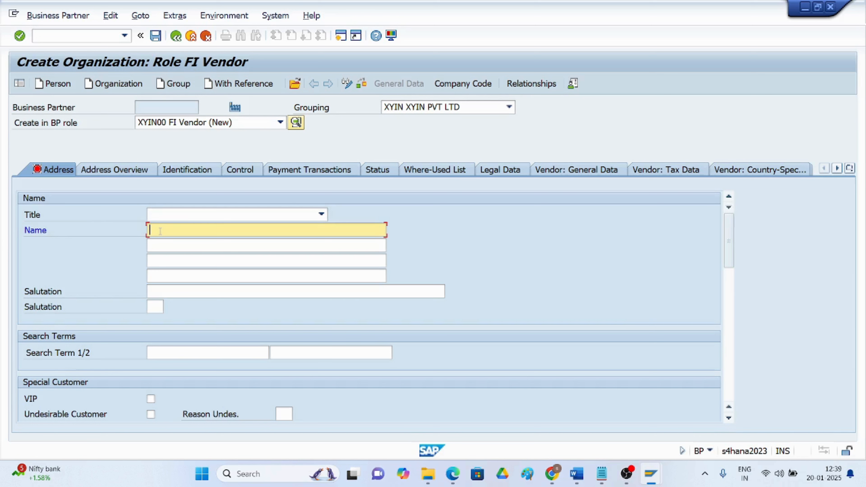
type("honda")
key("BackSpace")
key("BackSpace")
key("BackSpace")
key("BackSpace")
key("BackSpace")
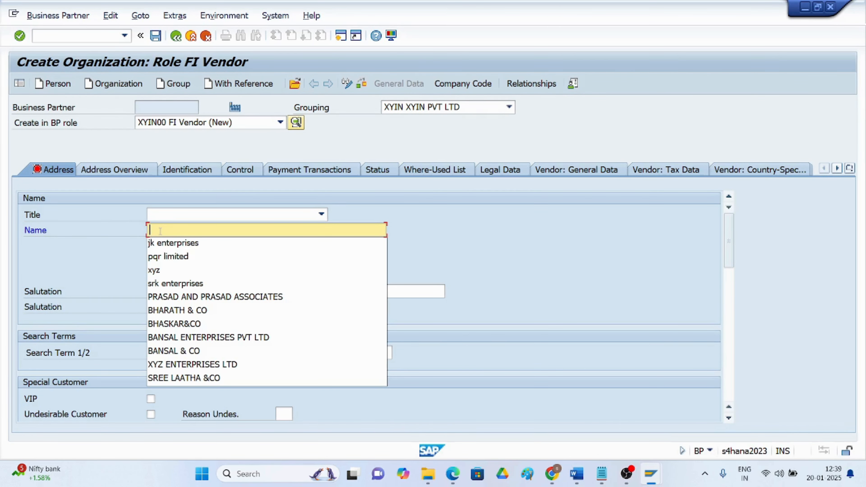
type("mk")
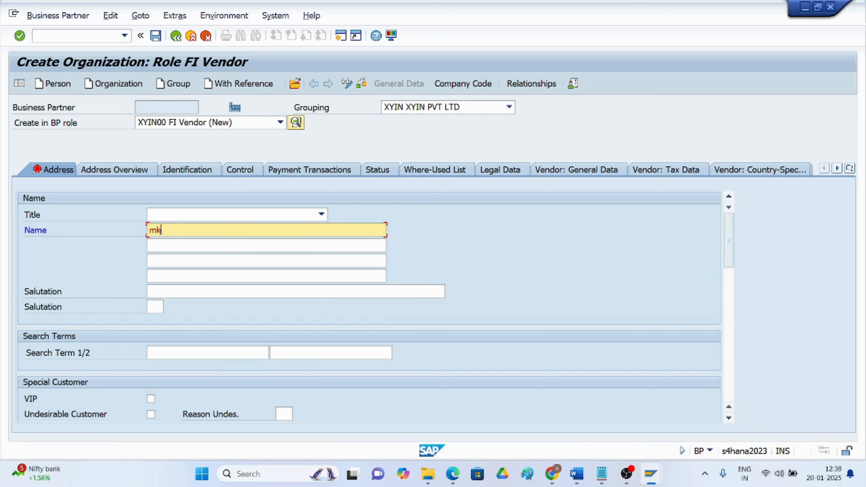
type(" consultants")
scroll(170, 312, "down", 3)
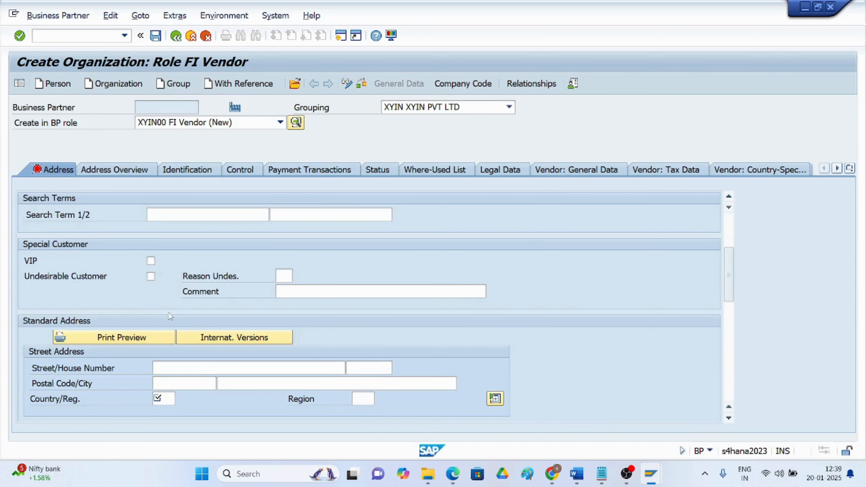
left_click(172, 367)
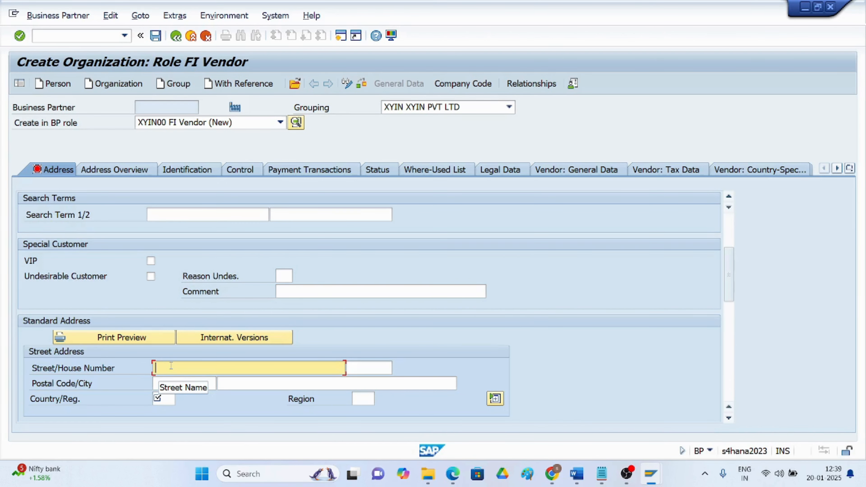
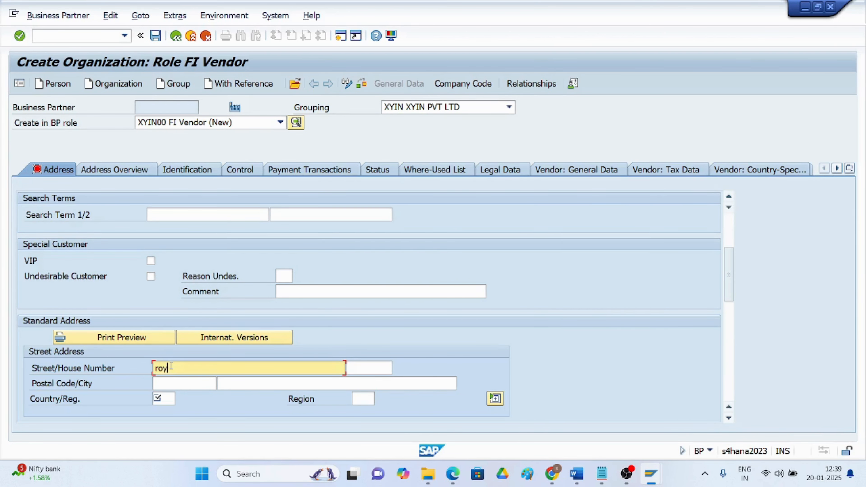
key("Tab")
type("15")
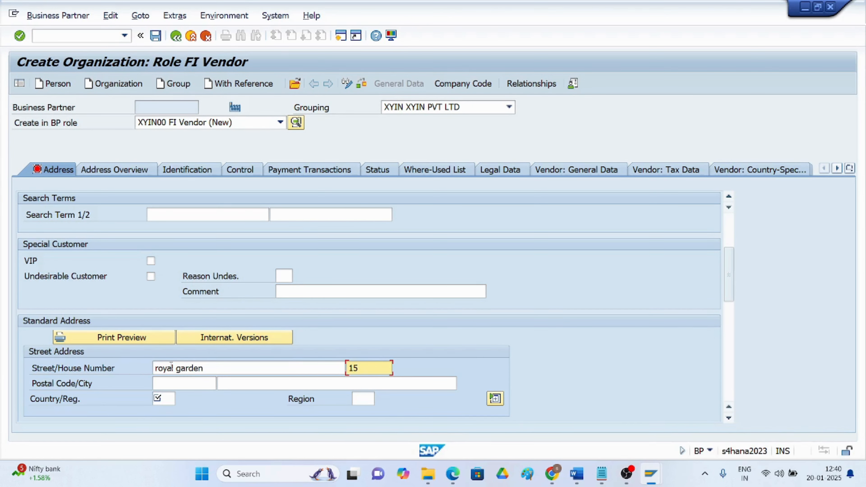
left_click(161, 383)
type("5")
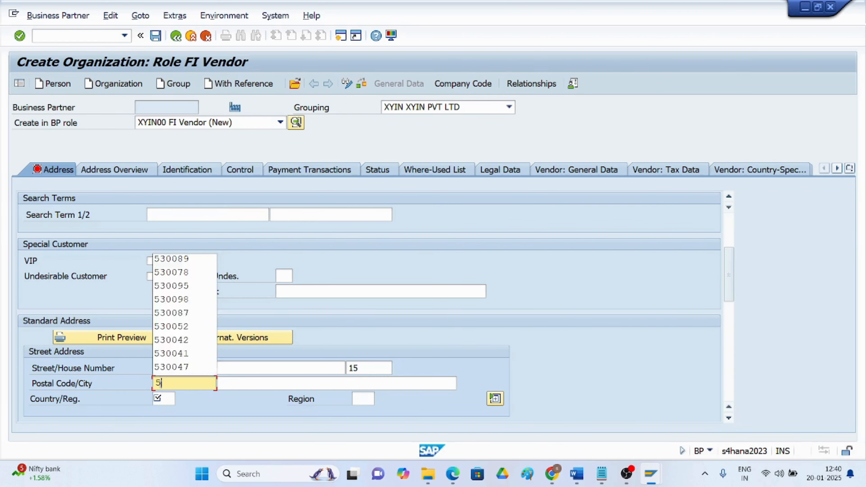
type("30078")
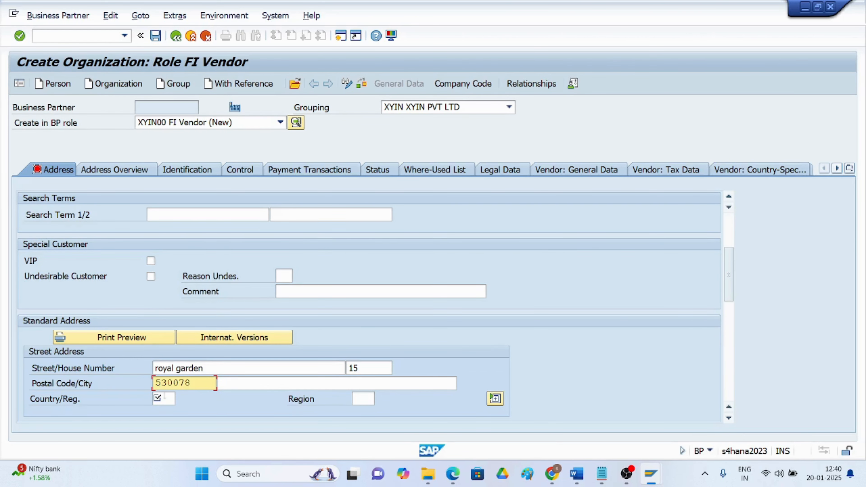
Set country India and region 06 Gujarat
left_click(165, 397)
type("in")
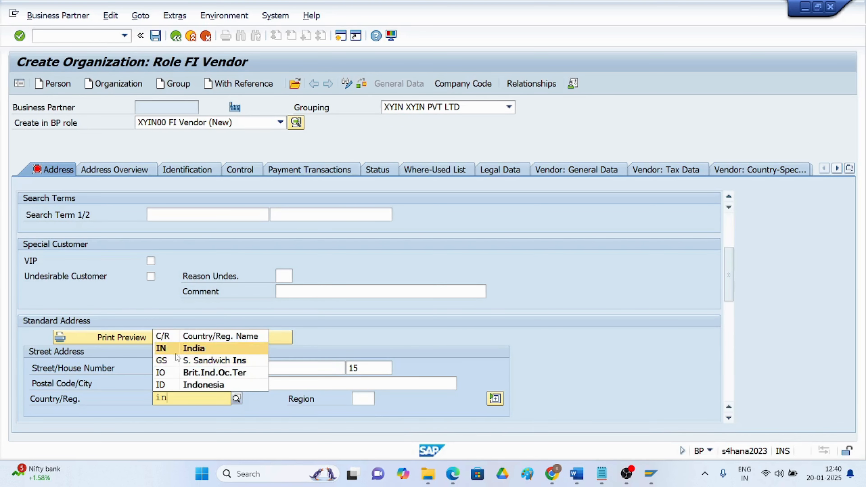
left_click(176, 351)
left_click(357, 399)
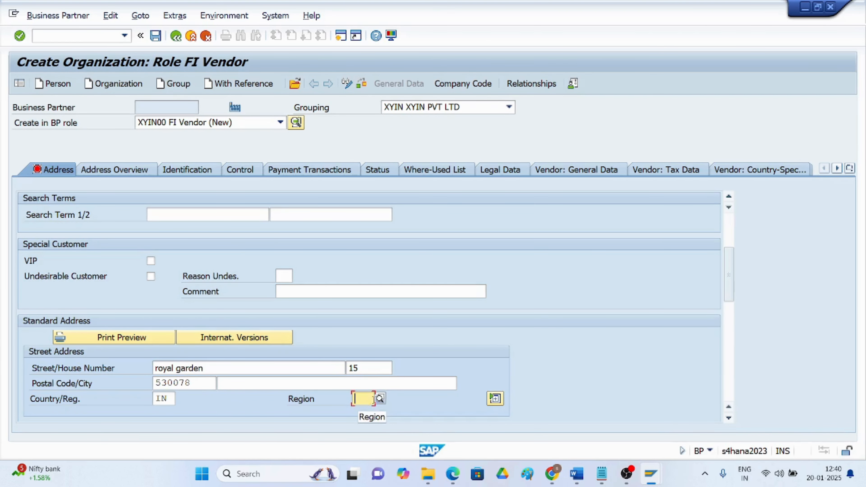
left_click(380, 398)
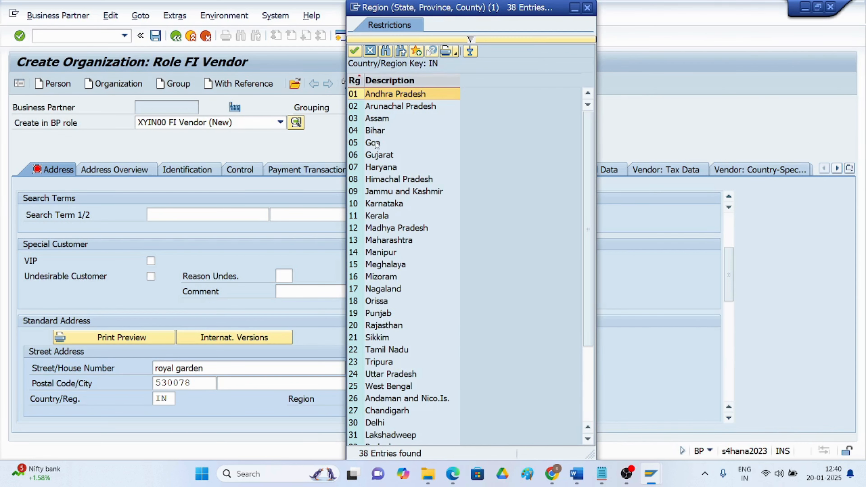
double_click(377, 155)
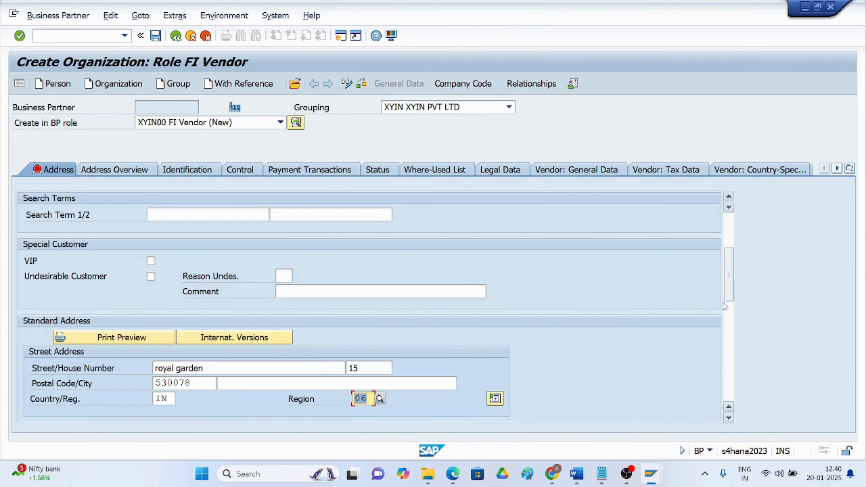
Set the communication language to English and show the Vendor: General Data tab
scroll(344, 370, "down", 3)
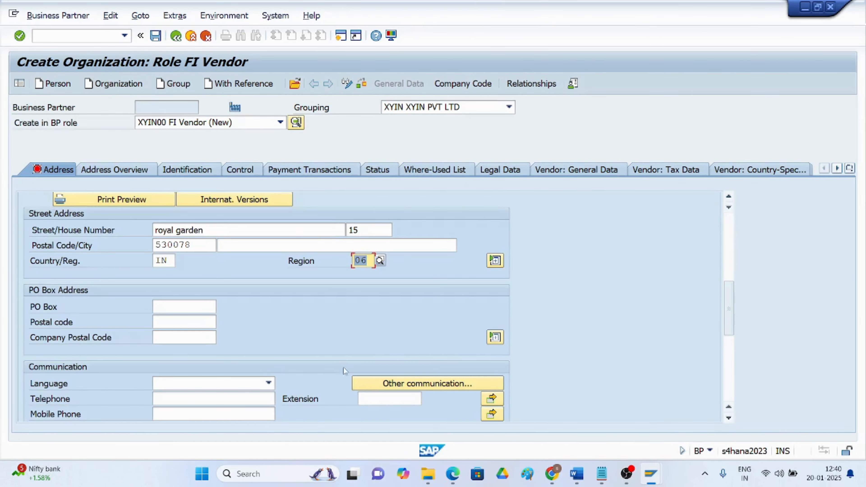
left_click(269, 383)
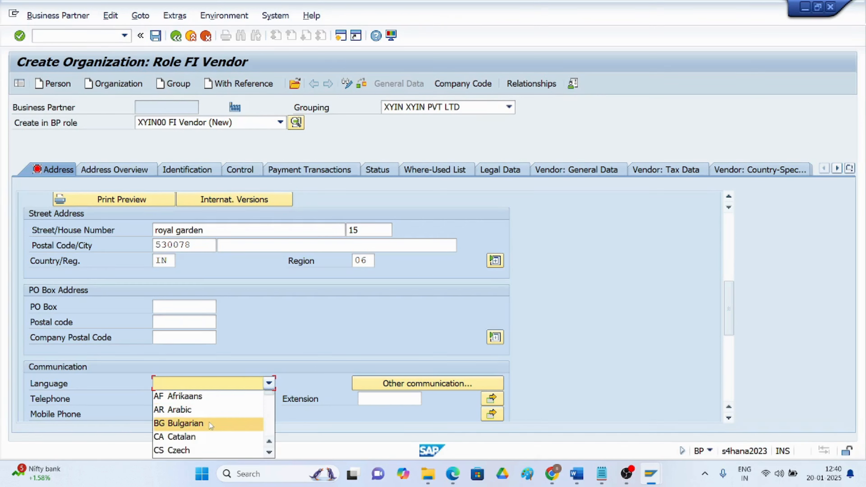
scroll(204, 423, "down", 2)
left_click(186, 424)
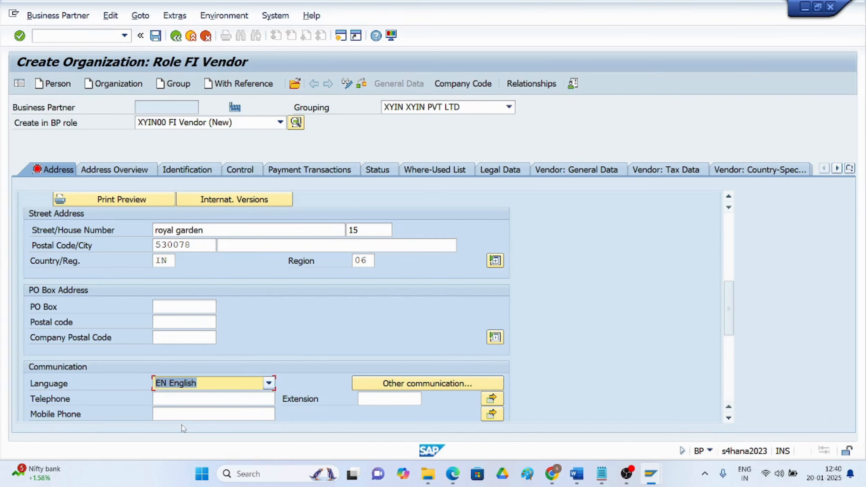
left_click(575, 171)
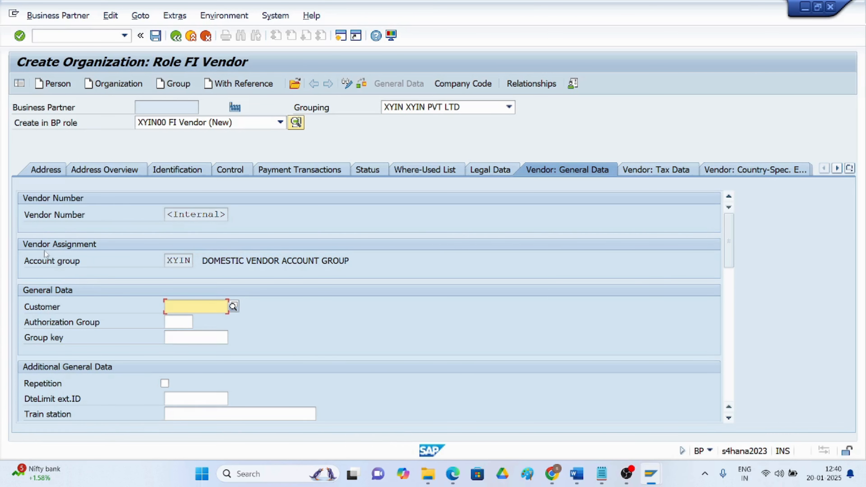
Switch to the vendor's company code data view
left_click(464, 85)
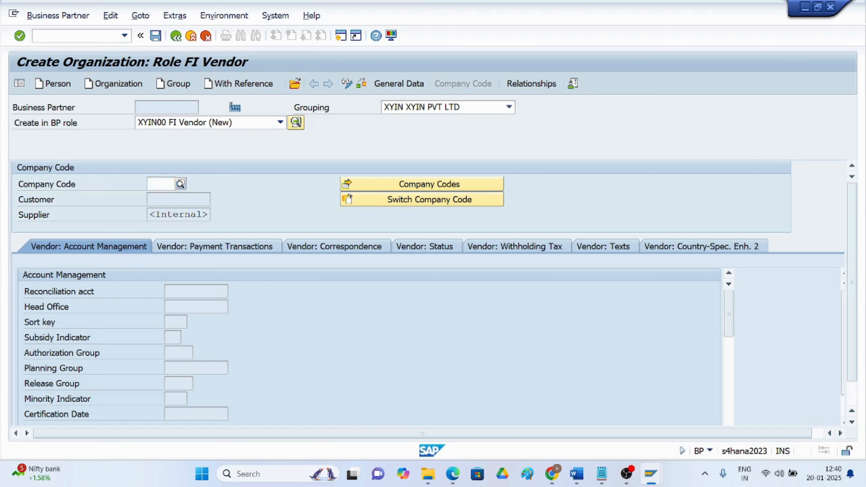
Enter company code XYIN and reconciliation account 2001 (AP RECON A/C)
type("xyin")
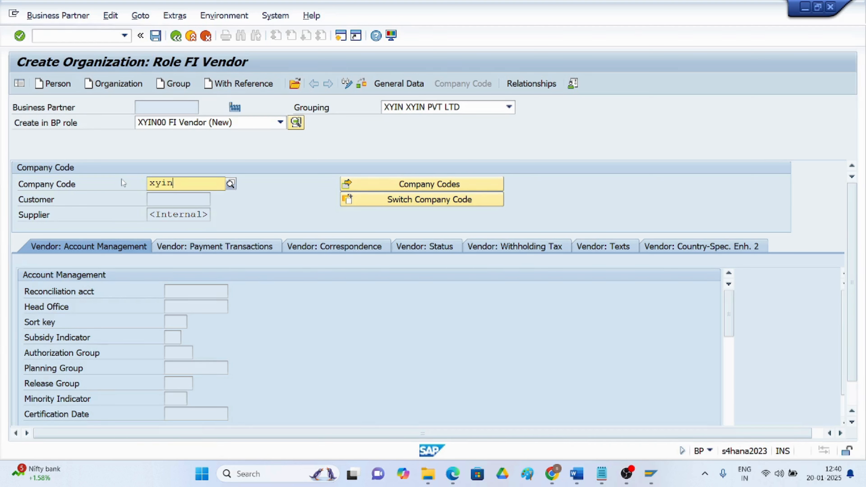
key("Escape")
key("Return")
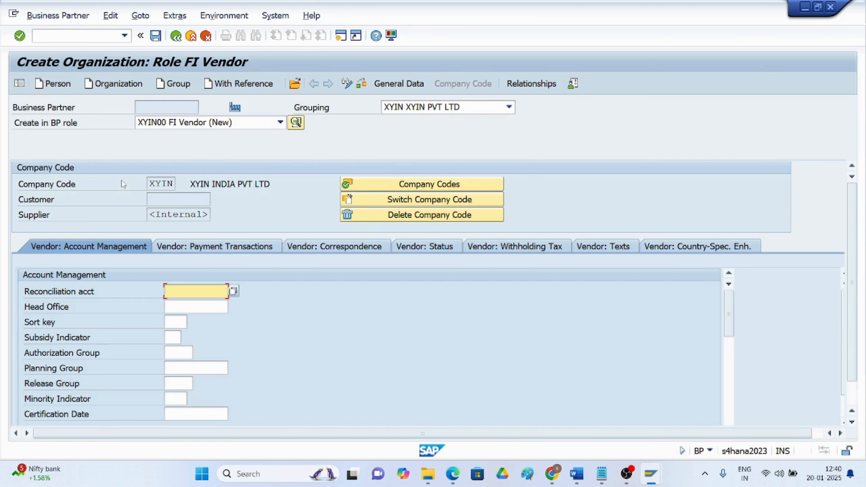
left_click(233, 292)
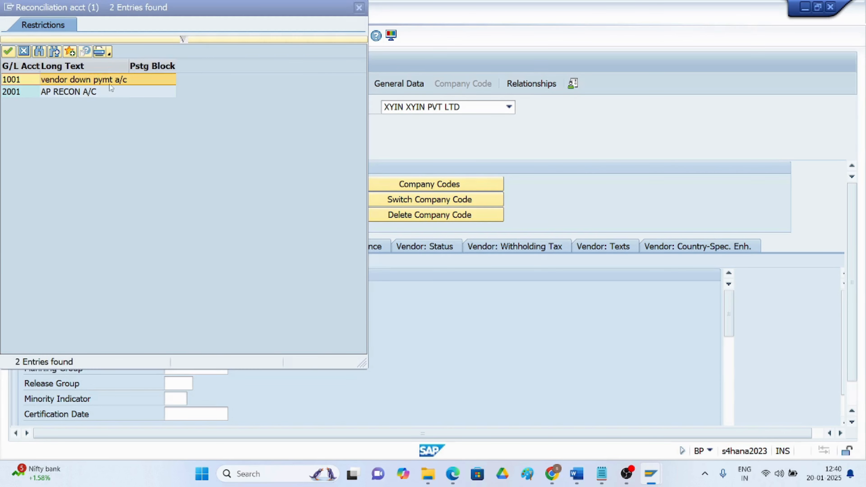
double_click(76, 92)
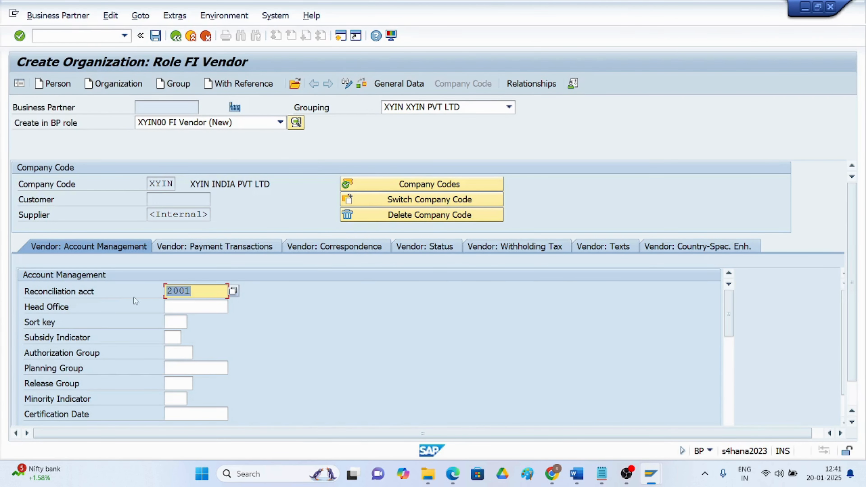
Set terms of payment 0001 (pay immediately w/o deduction) on the Payment Transactions tab
left_click(230, 250)
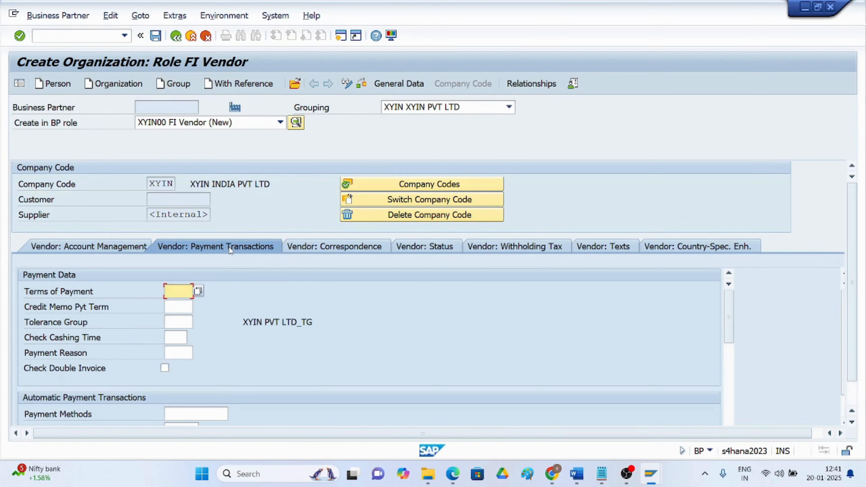
left_click(198, 291)
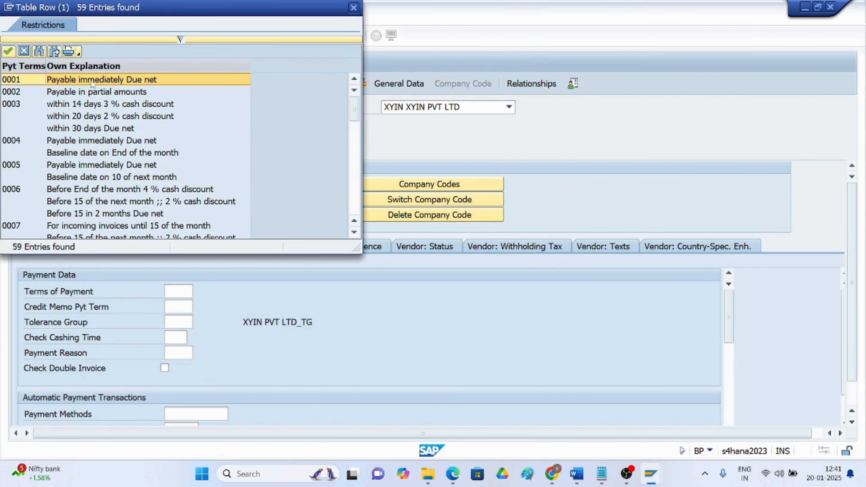
double_click(92, 79)
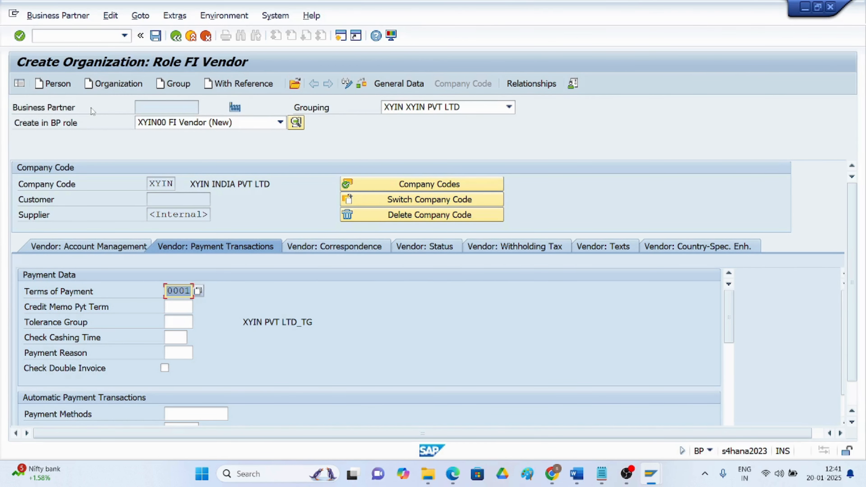
key("Return")
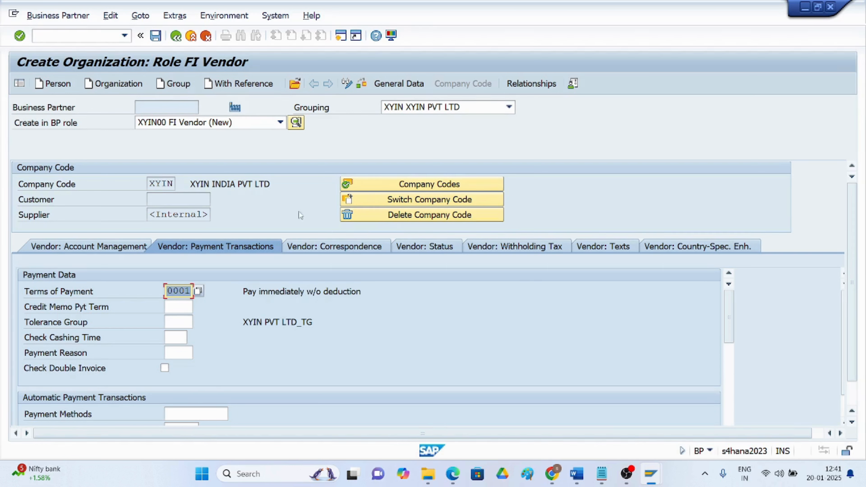
Save the new vendor business partner so it gets a supplier number in the FI Vendor role
left_click(155, 36)
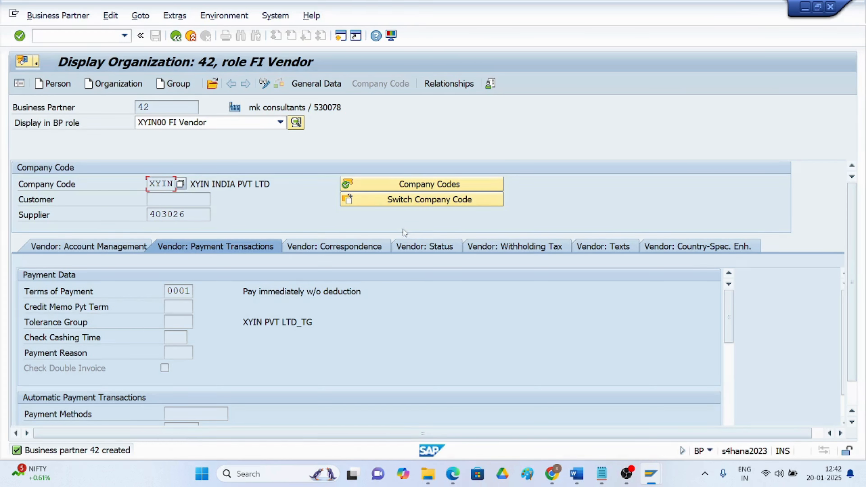
Start an FB60 vendor invoice for company code XYIN dated 20.01.2025
left_click(47, 34)
type("/nfb60")
key("Return")
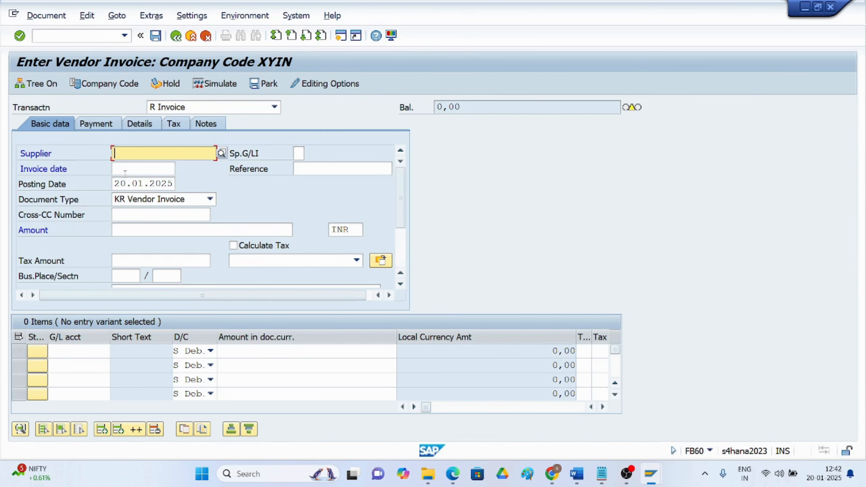
left_click(124, 170)
type("20.01")
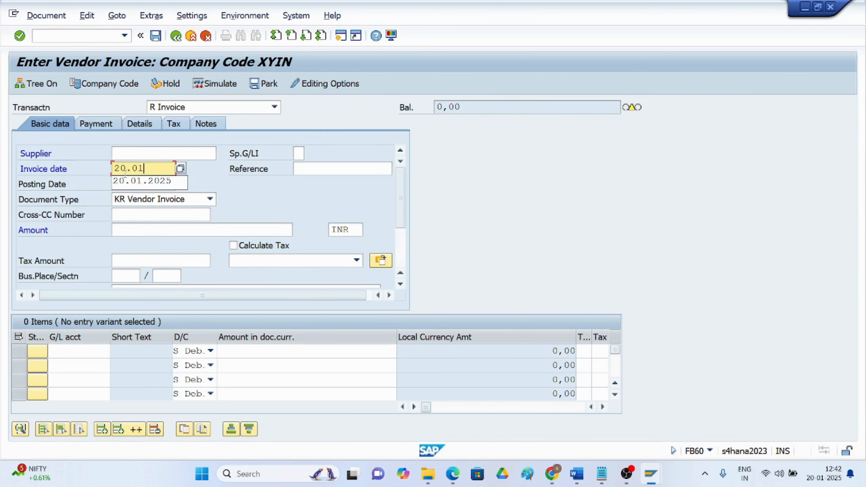
type(".2025")
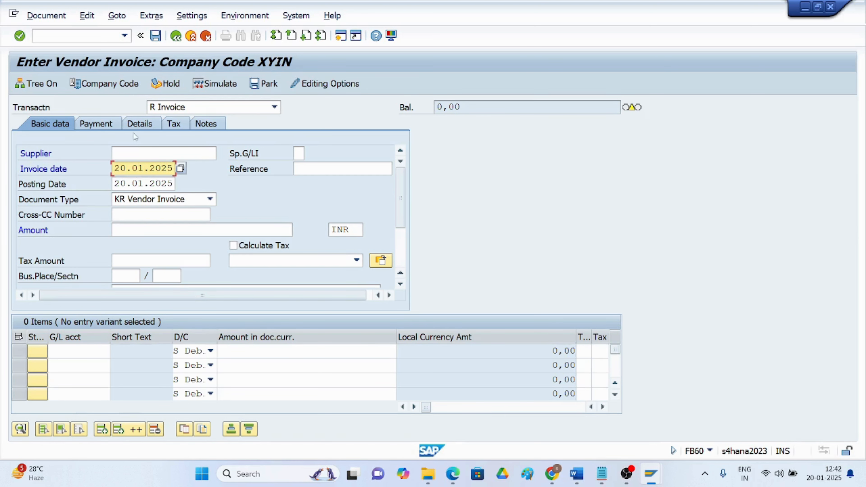
Pick MK CONSULTANTS (supplier 403026) from the supplier search as the invoice supplier
left_click(130, 152)
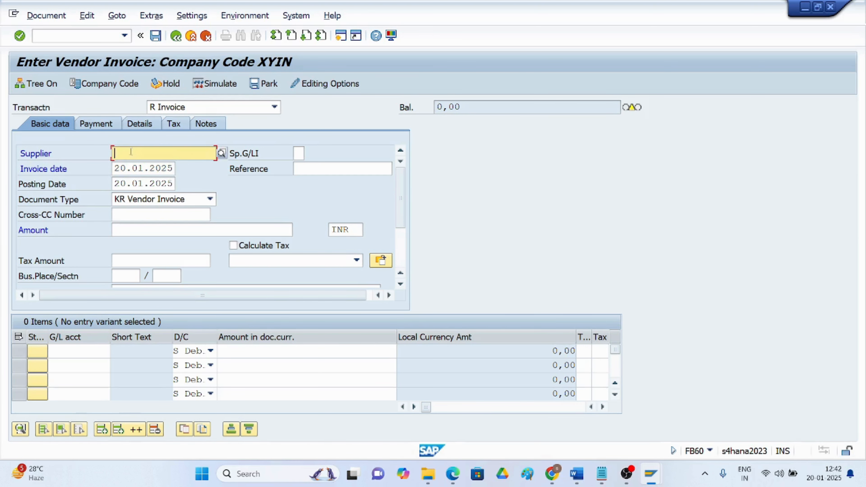
left_click(221, 154)
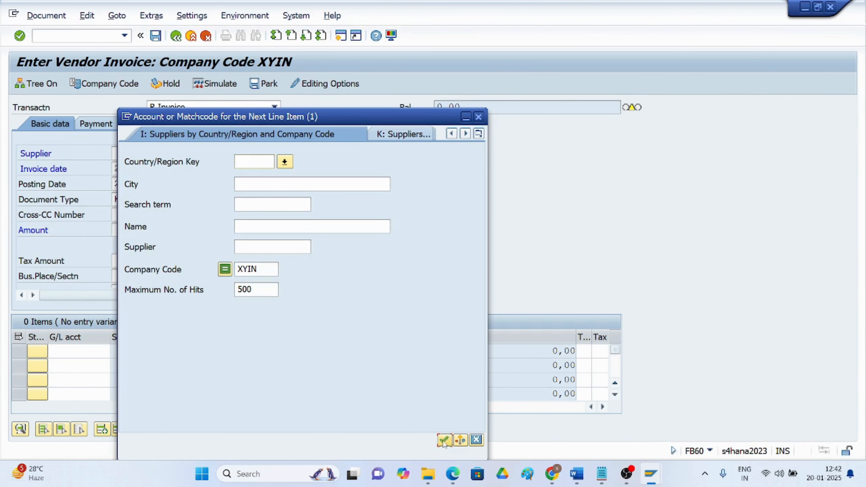
left_click(443, 440)
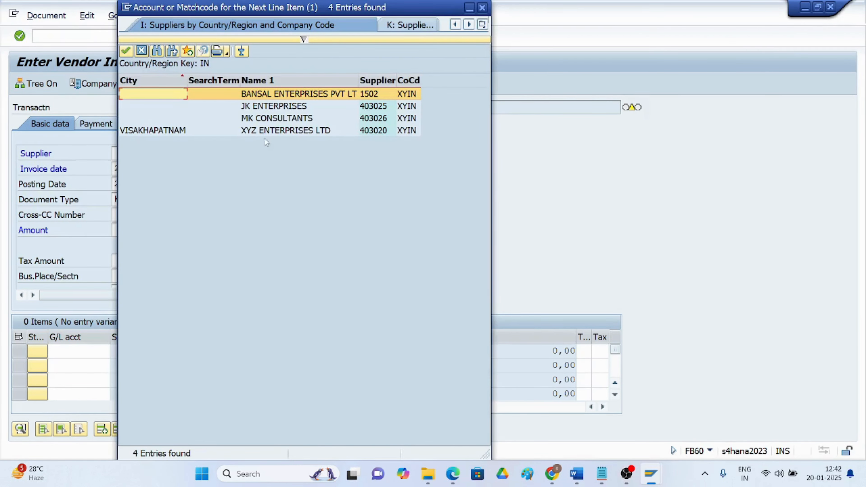
double_click(265, 119)
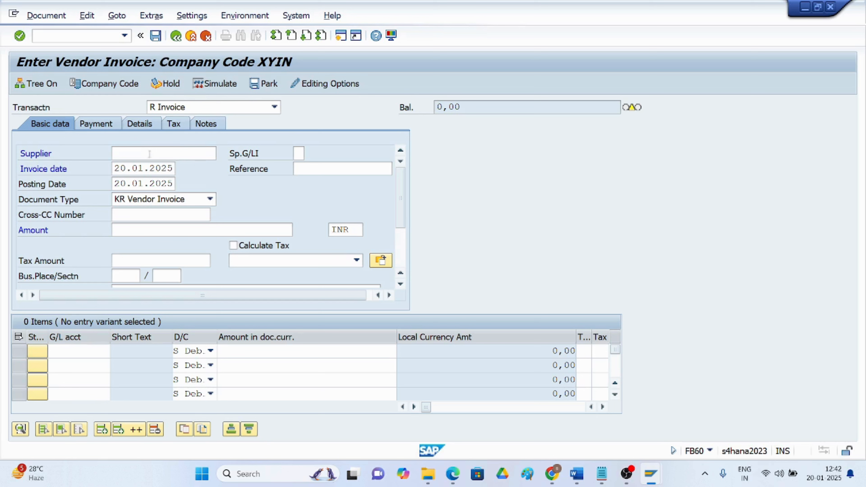
Enter an invoice amount of 1000 INR
left_click(161, 155)
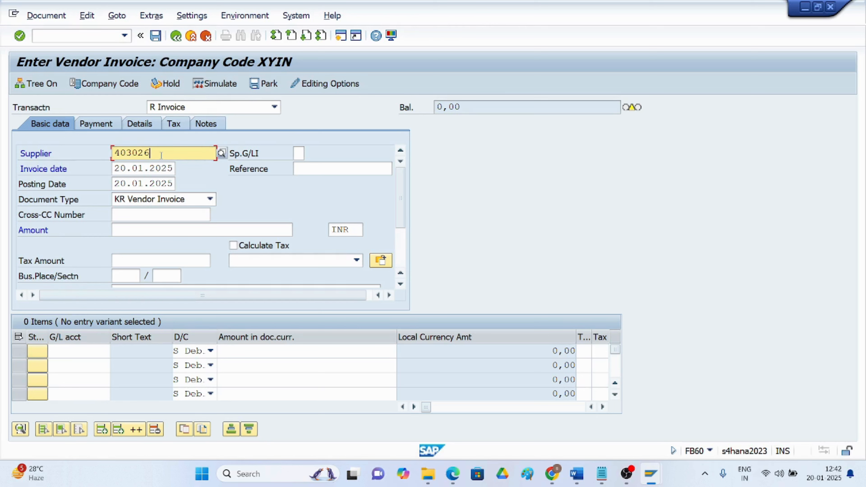
left_click(126, 230)
type("1000")
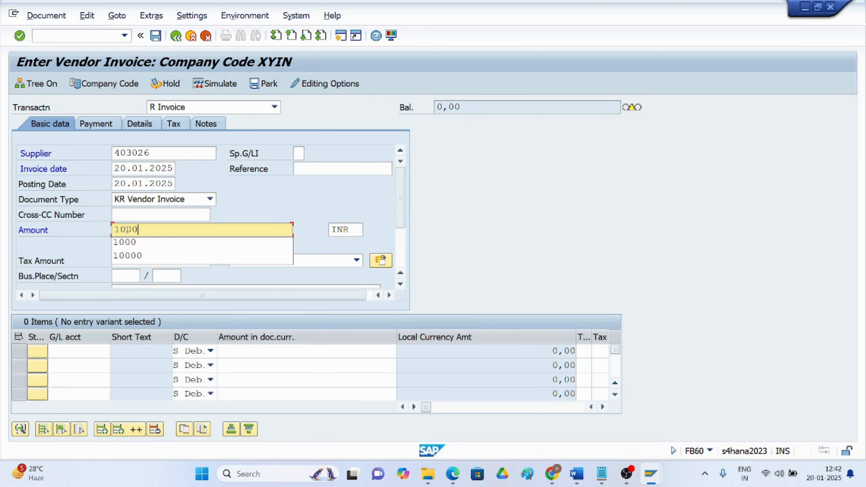
Add a 1000 debit line on G/L account 3000 Rent Expense with a line text
left_click(81, 352)
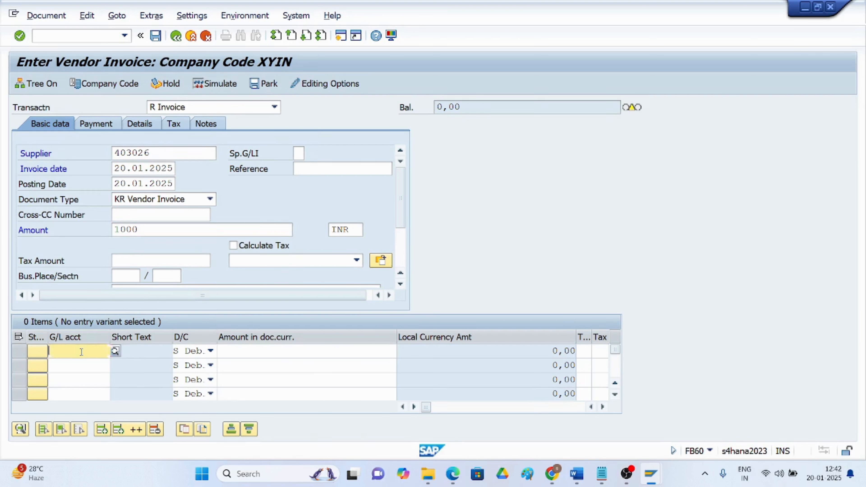
type("3000")
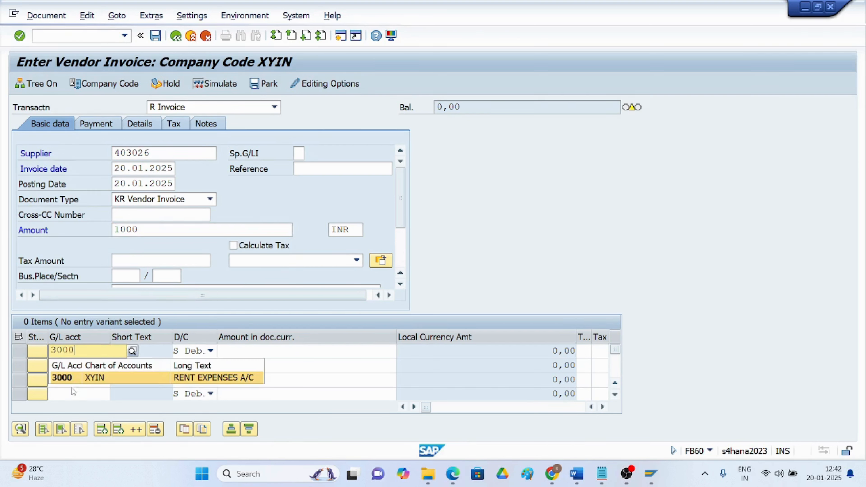
left_click(159, 379)
left_click(246, 350)
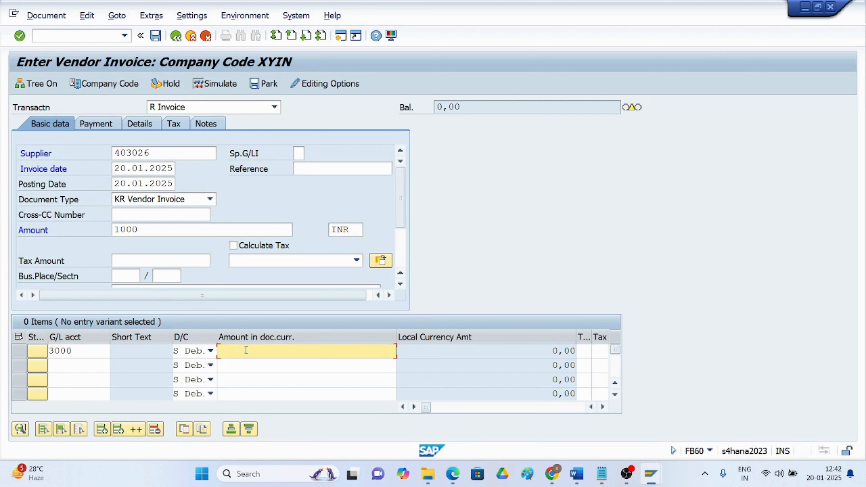
type("1000")
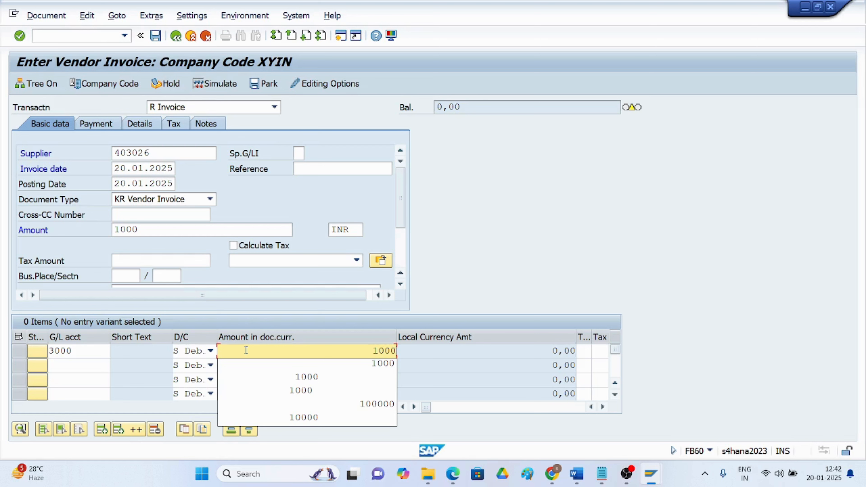
left_click(603, 407)
left_click(603, 407)
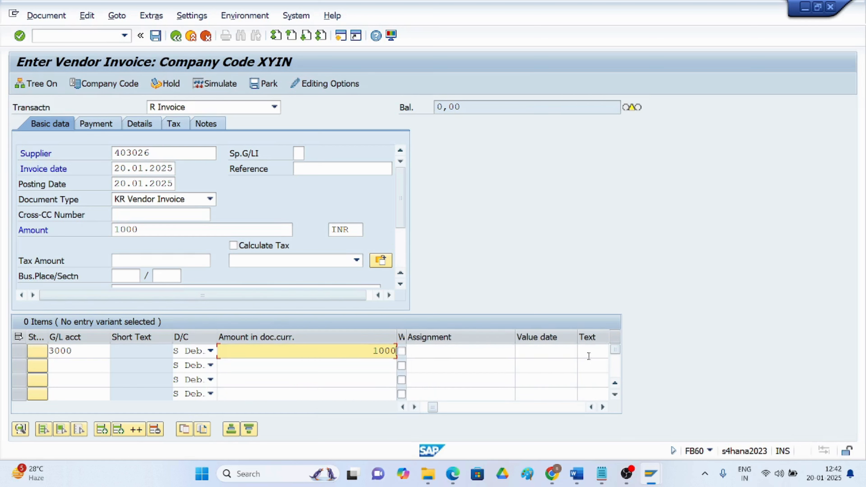
left_click(585, 351)
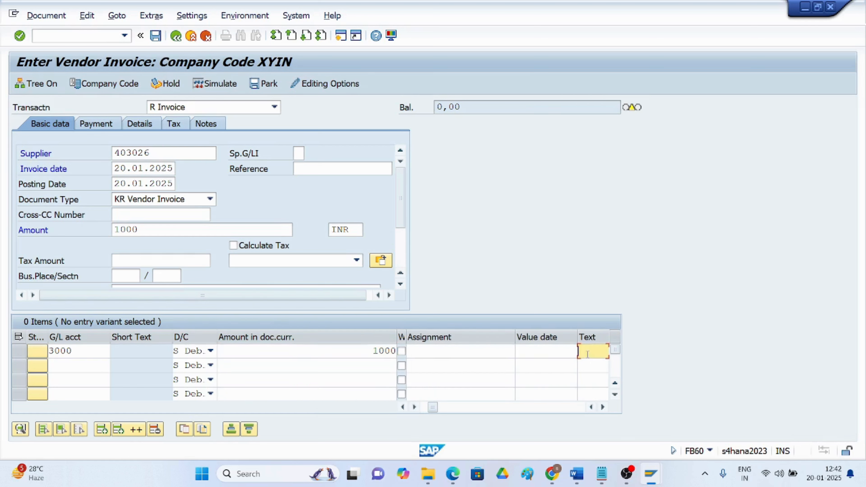
left_click(627, 174)
key("Return")
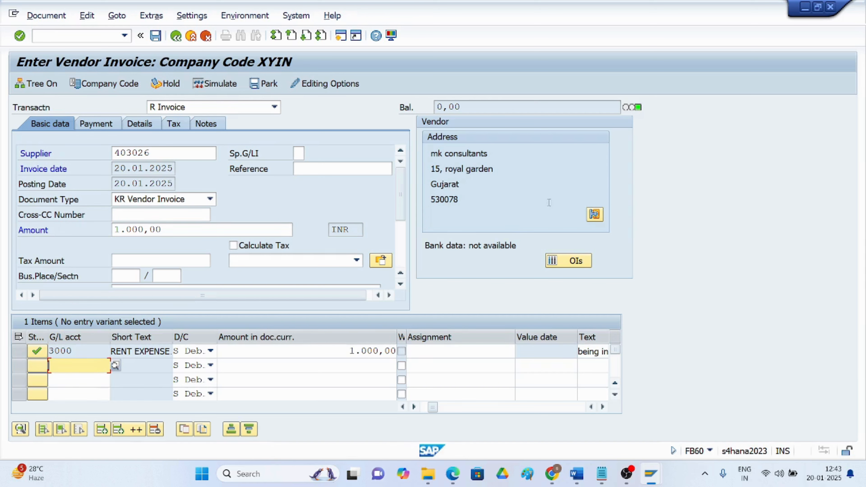
Simulate the vendor invoice, then post it as document 2002 in XYIN
left_click(46, 15)
left_click(48, 123)
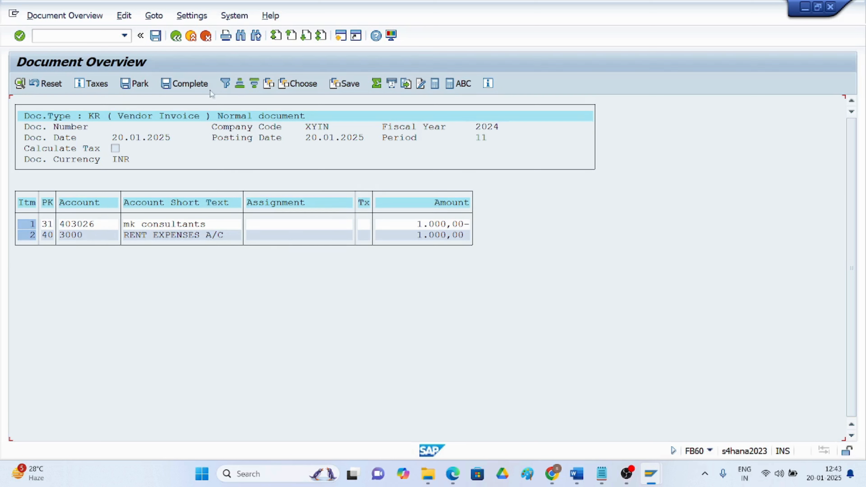
left_click(154, 36)
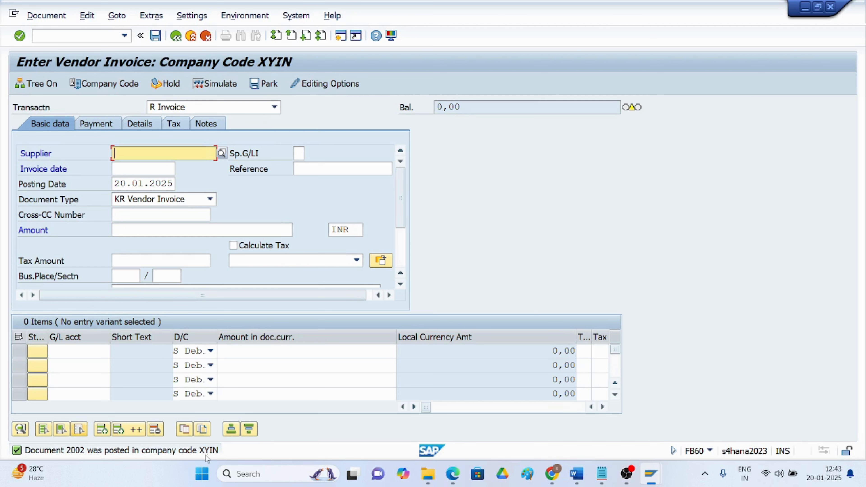
Run FBL1N to list supplier 403026's open line items, including invoice document 2002
left_click(48, 39)
type("/n")
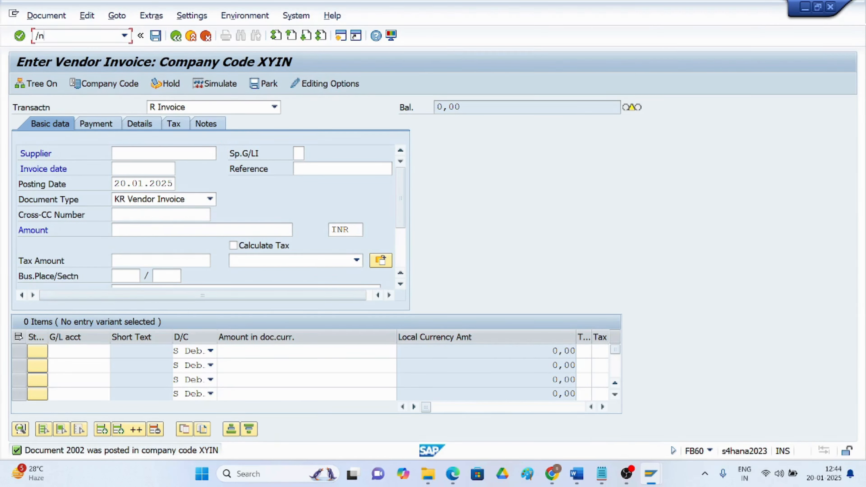
type("fbl1n")
key("Return")
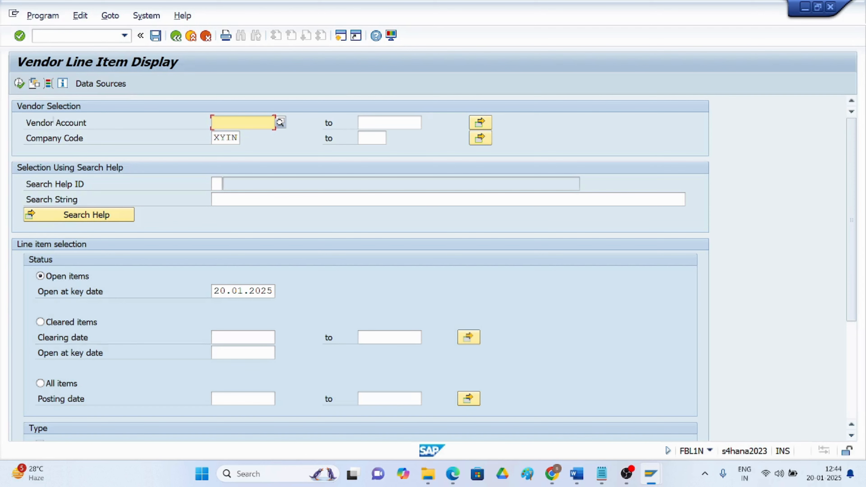
left_click(19, 84)
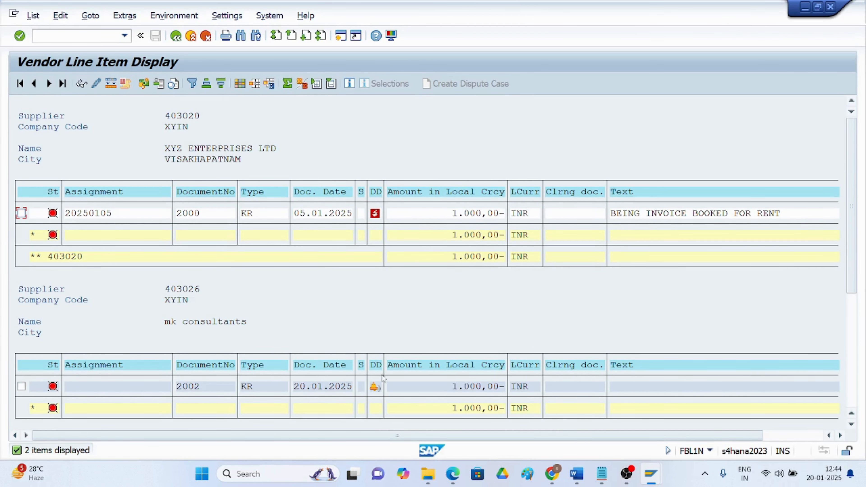
scroll(189, 319, "down", 1)
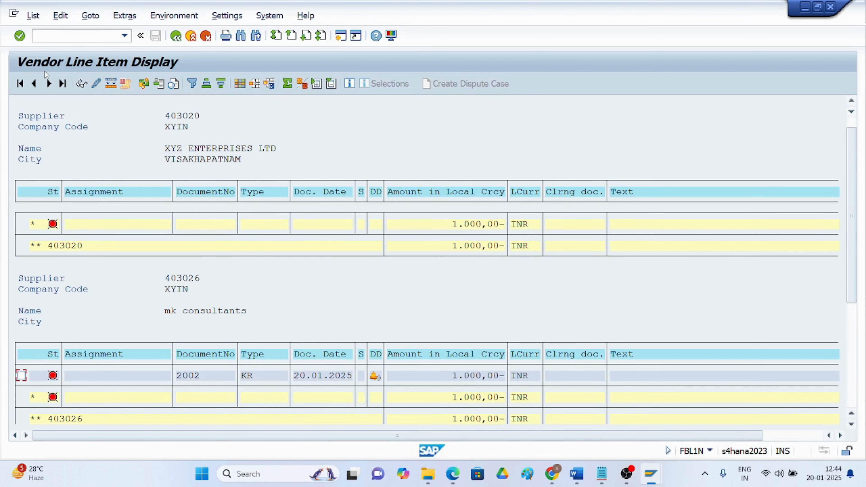
left_click(64, 37)
type("/nxk02")
Open supplier 403026 (MK CONSULTANTS) in XK02 with Address data ticked, showing business partner 42
key("Return")
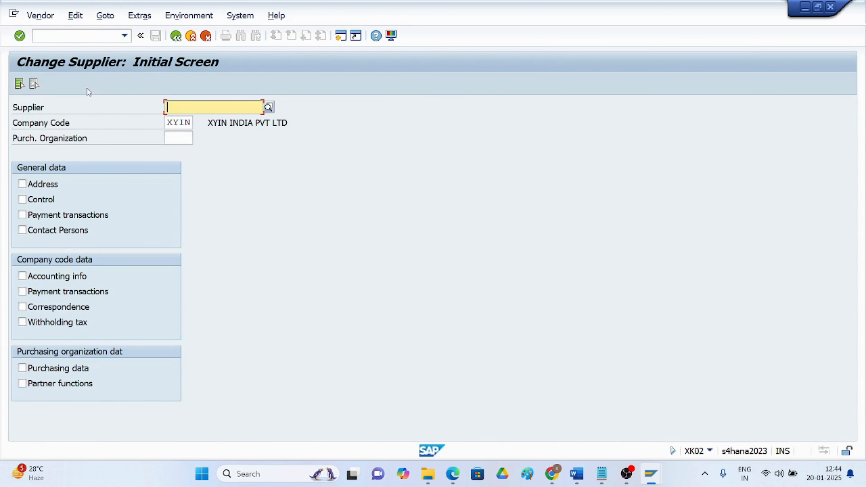
left_click(269, 108)
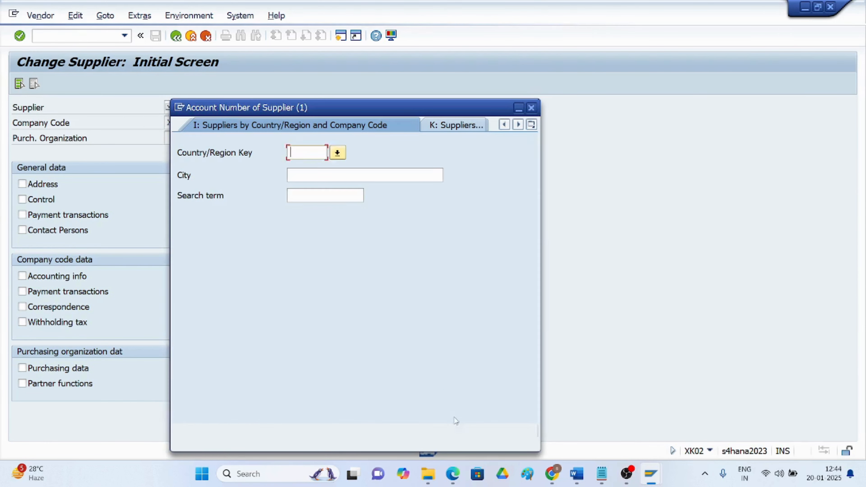
left_click(496, 431)
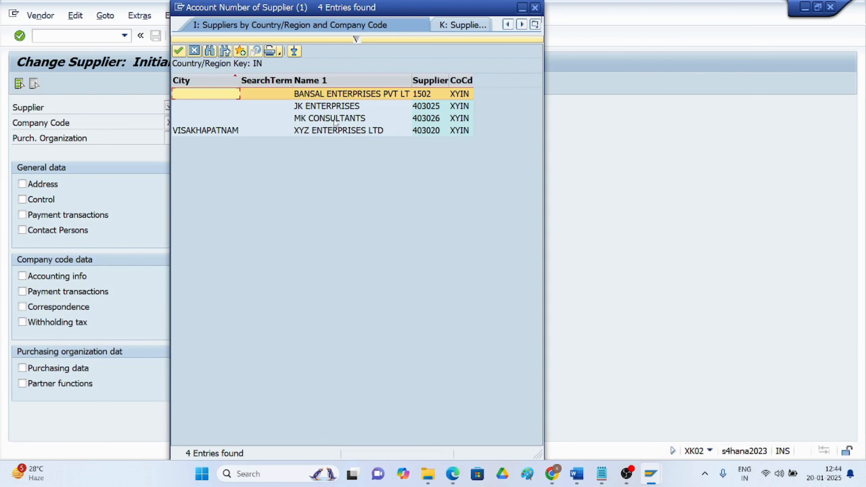
double_click(351, 118)
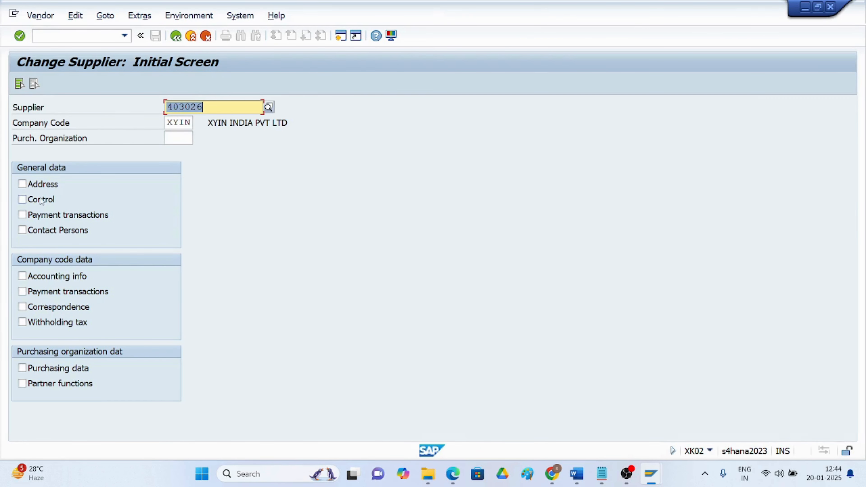
left_click(22, 184)
key("Return")
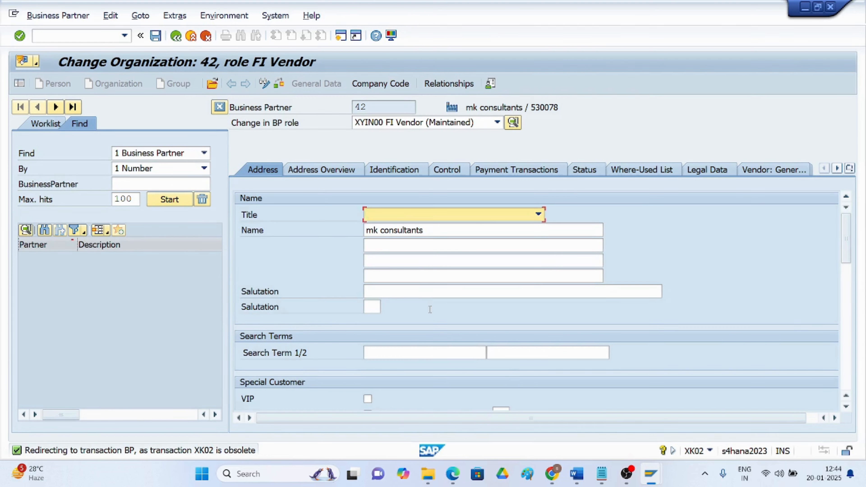
scroll(430, 300, "down", 3)
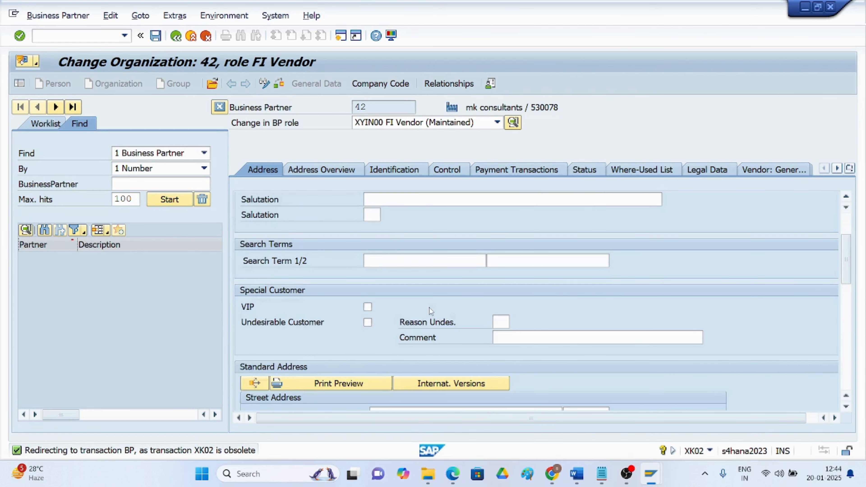
left_click(87, 36)
type("/nxk03")
Open XK03 for supplier 403026 in XYIN with Address data unticked, browsing the supplier search
key("Return")
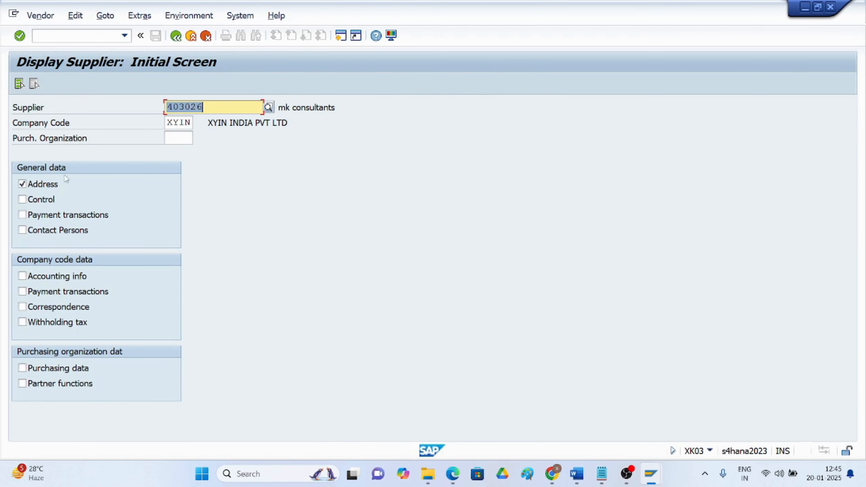
left_click(23, 184)
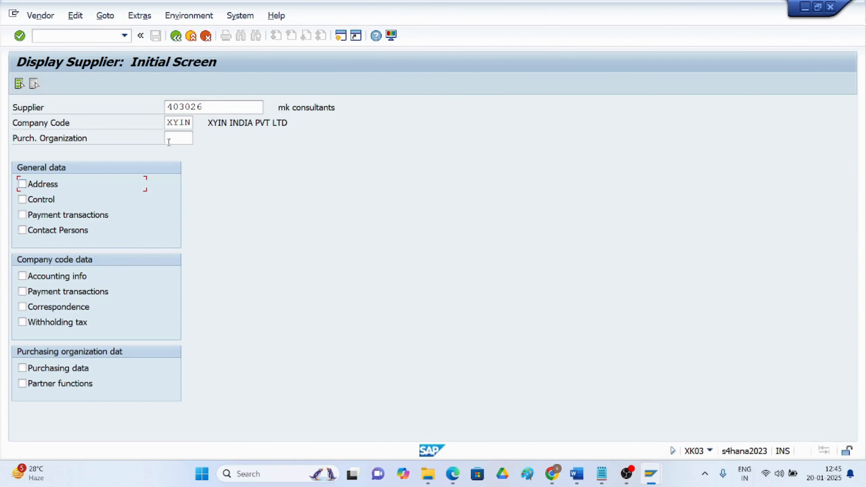
left_click(243, 112)
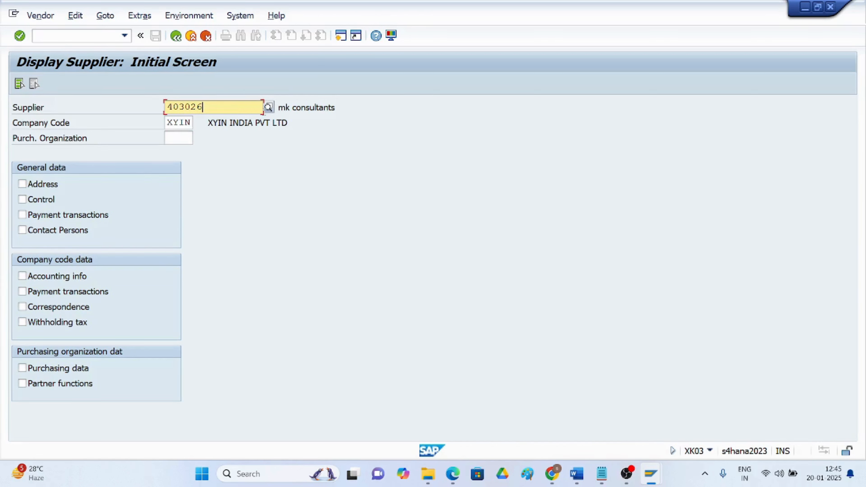
left_click(275, 111)
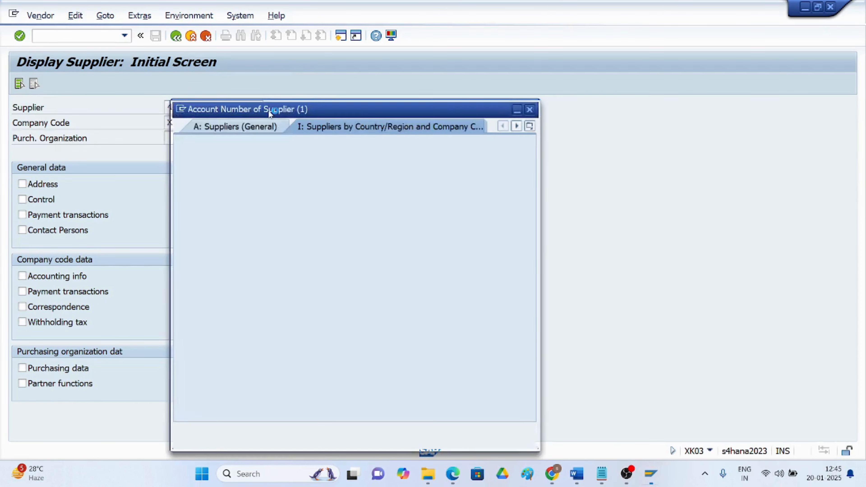
left_click(497, 431)
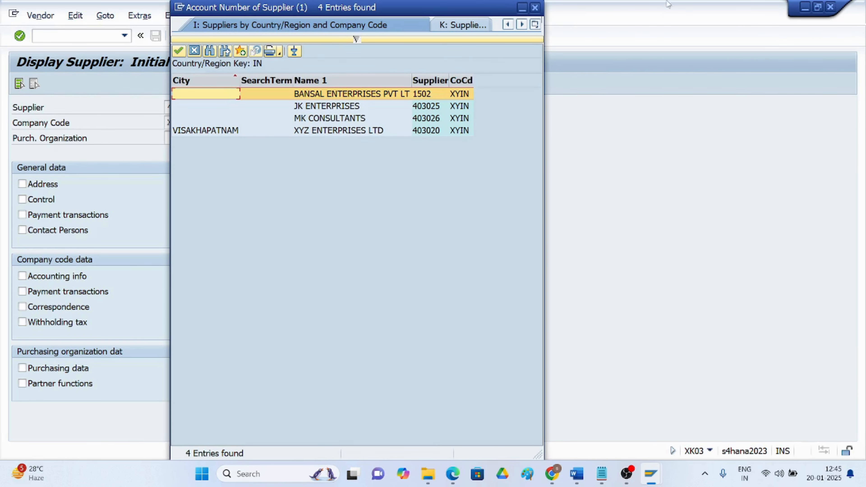
left_click(533, 8)
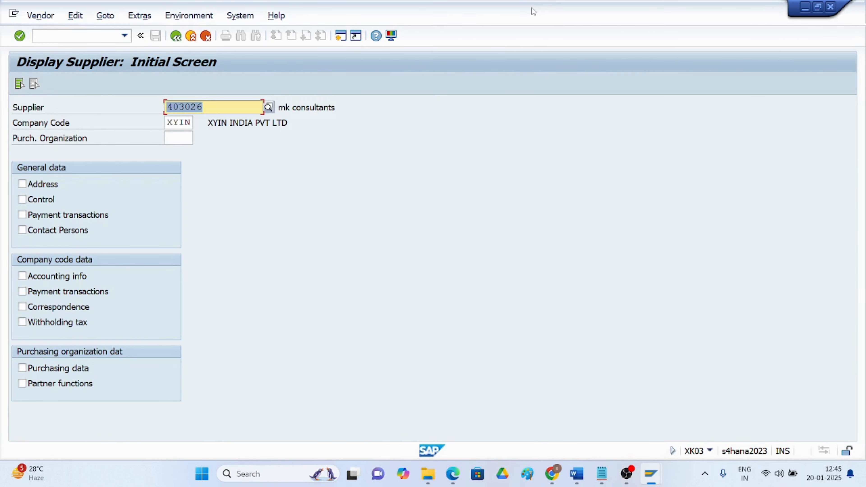